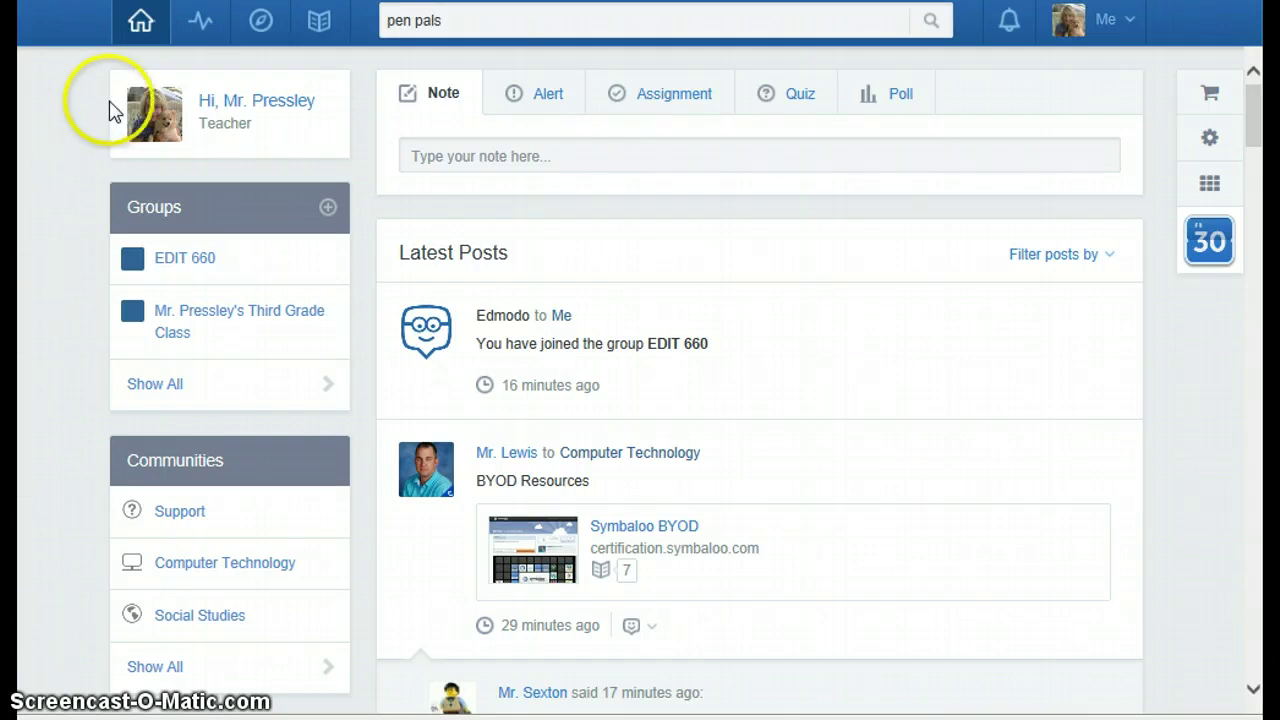
left_click(140, 26)
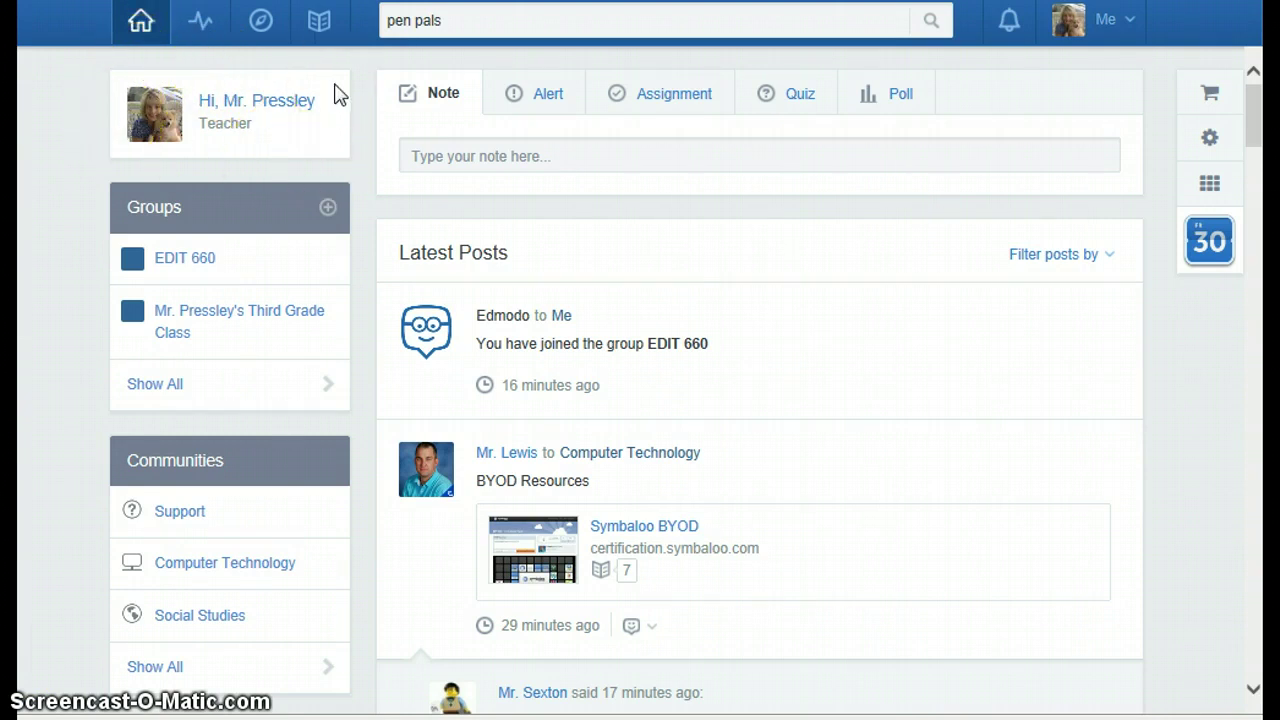
left_click(312, 108)
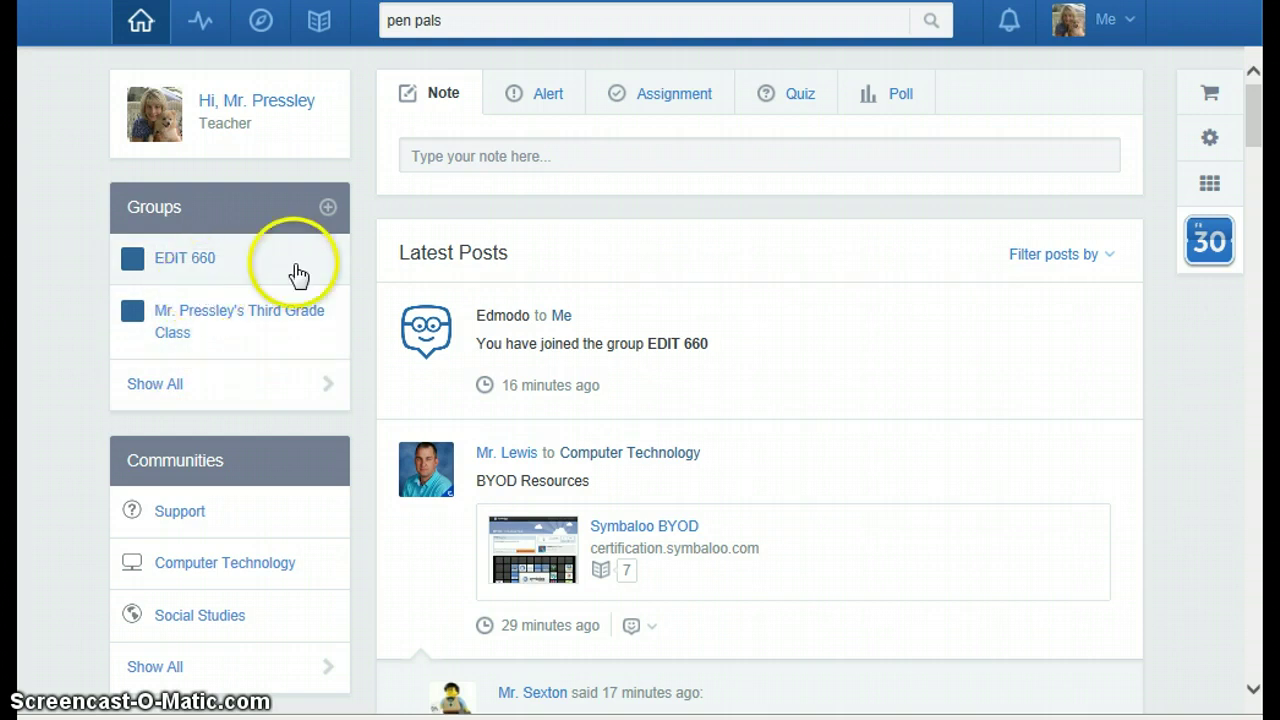
left_click(203, 45)
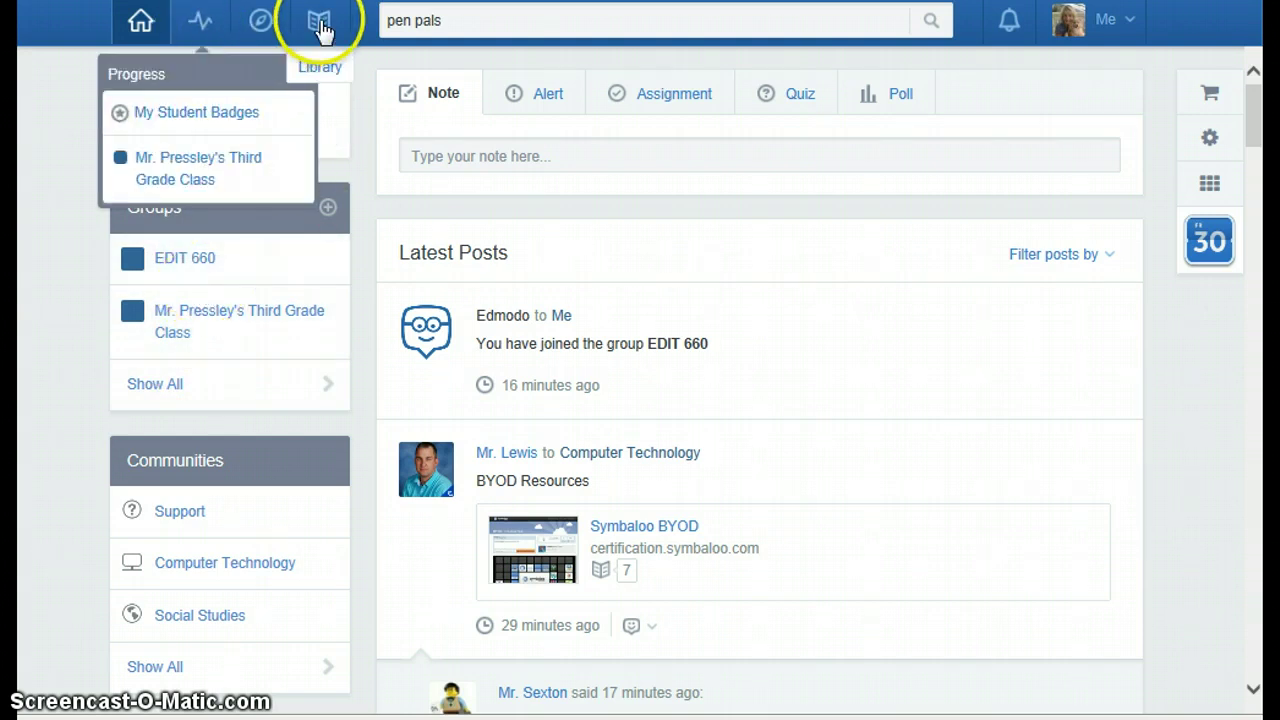
Step: Upload the file virtual license plate.pdf from the computer to the library
left_click(320, 28)
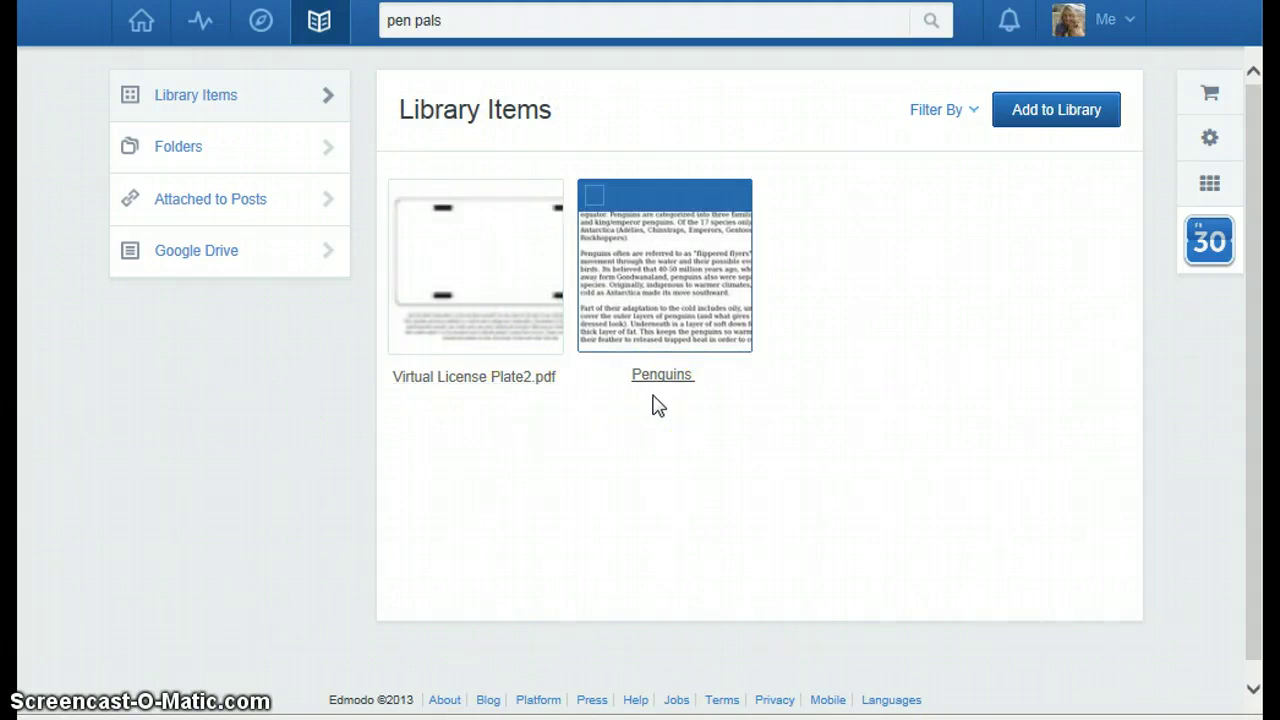
left_click(1068, 115)
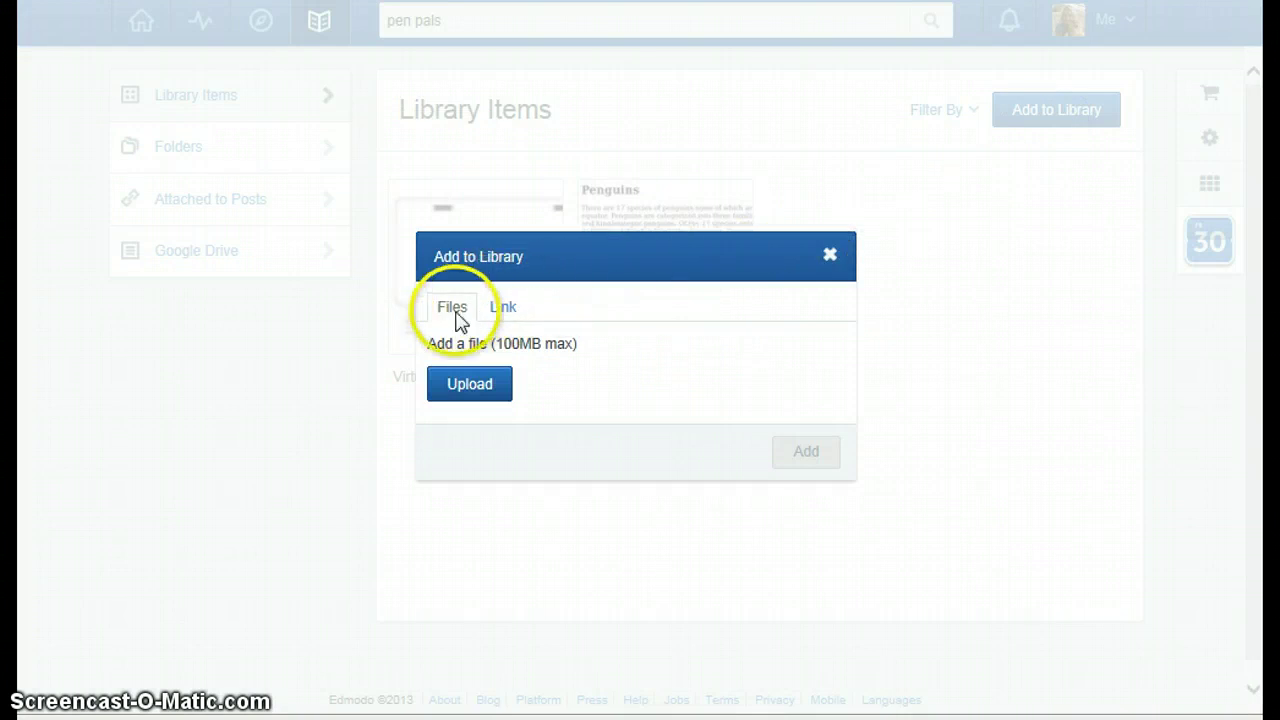
left_click(503, 316)
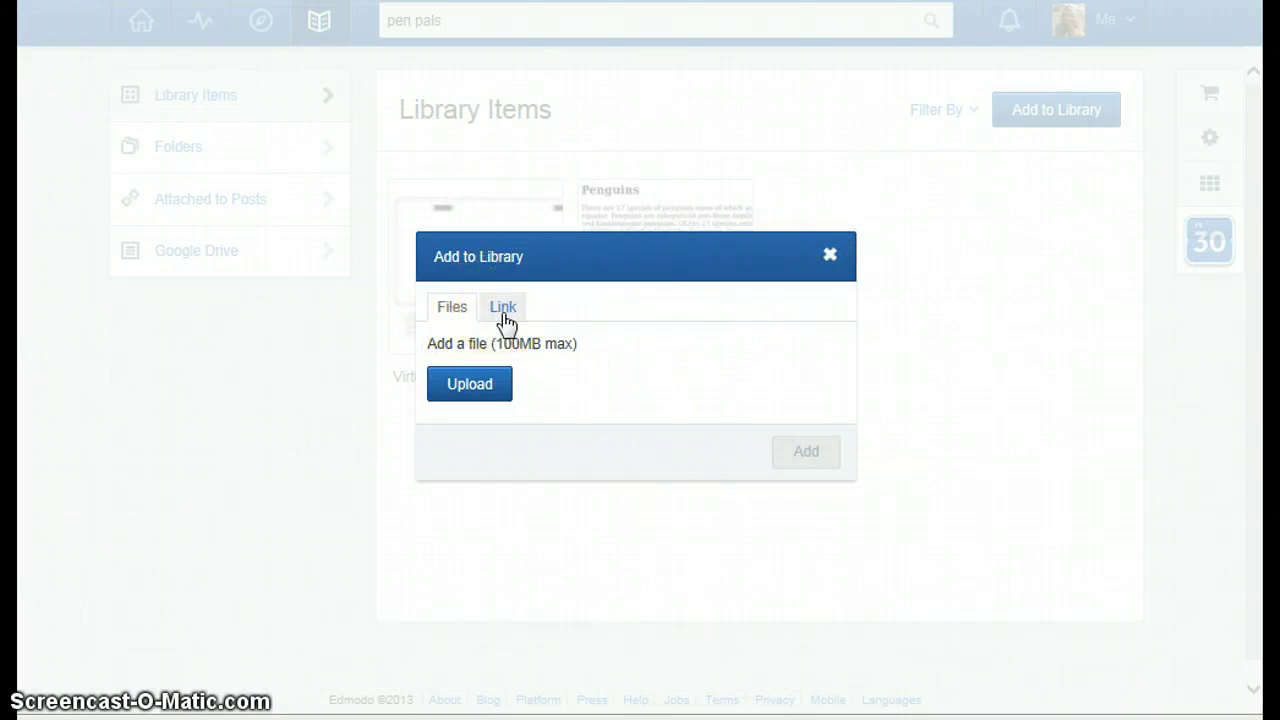
left_click(472, 390)
left_click_drag(751, 34, 730, 310)
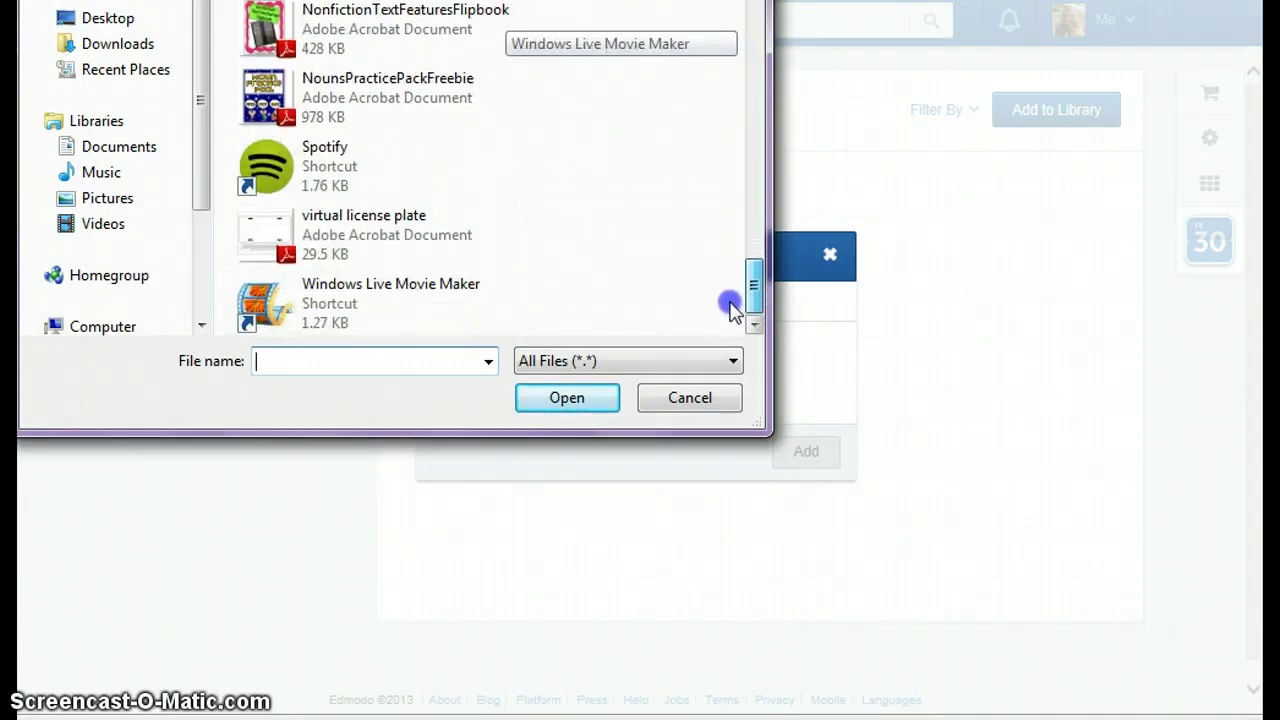
left_click(358, 248)
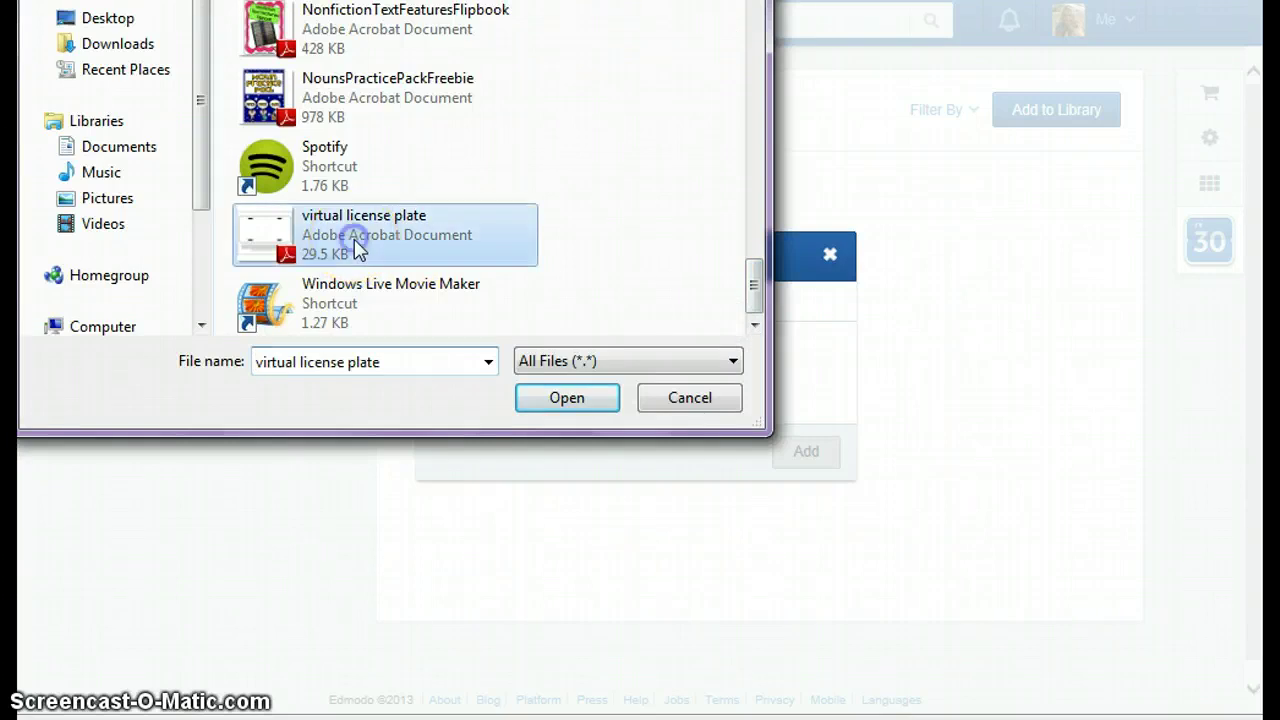
left_click(570, 405)
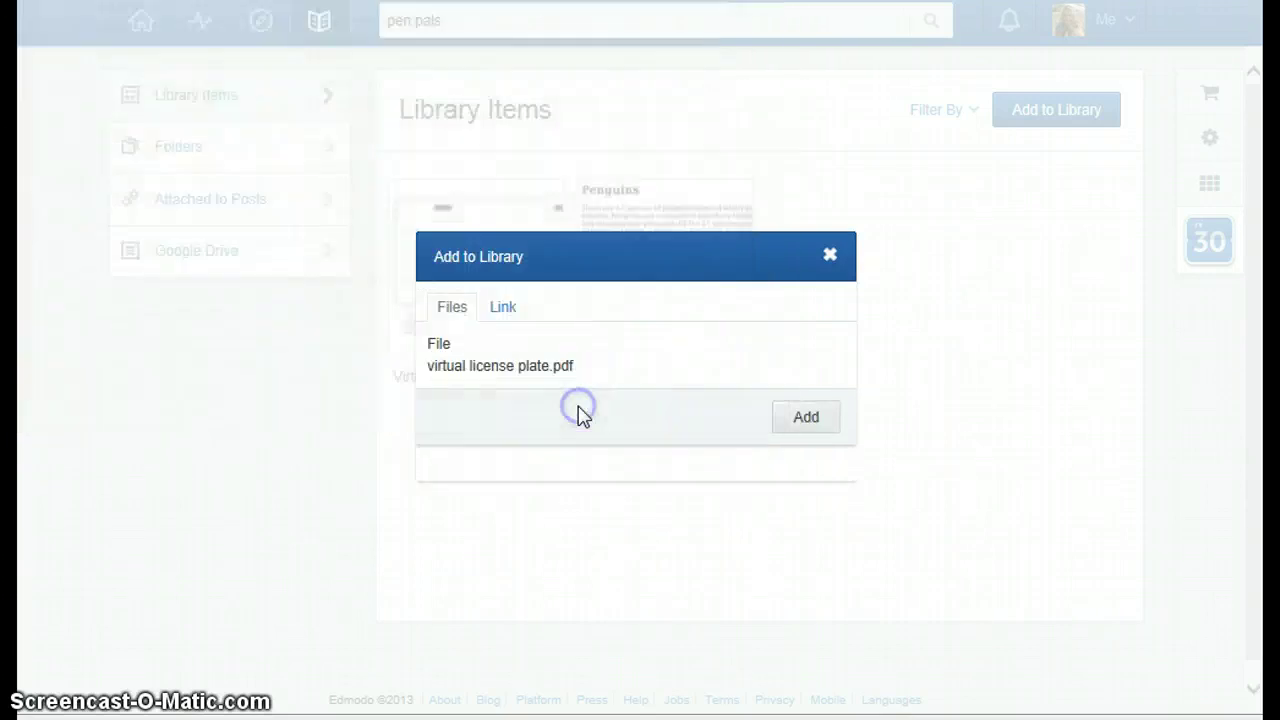
left_click(806, 422)
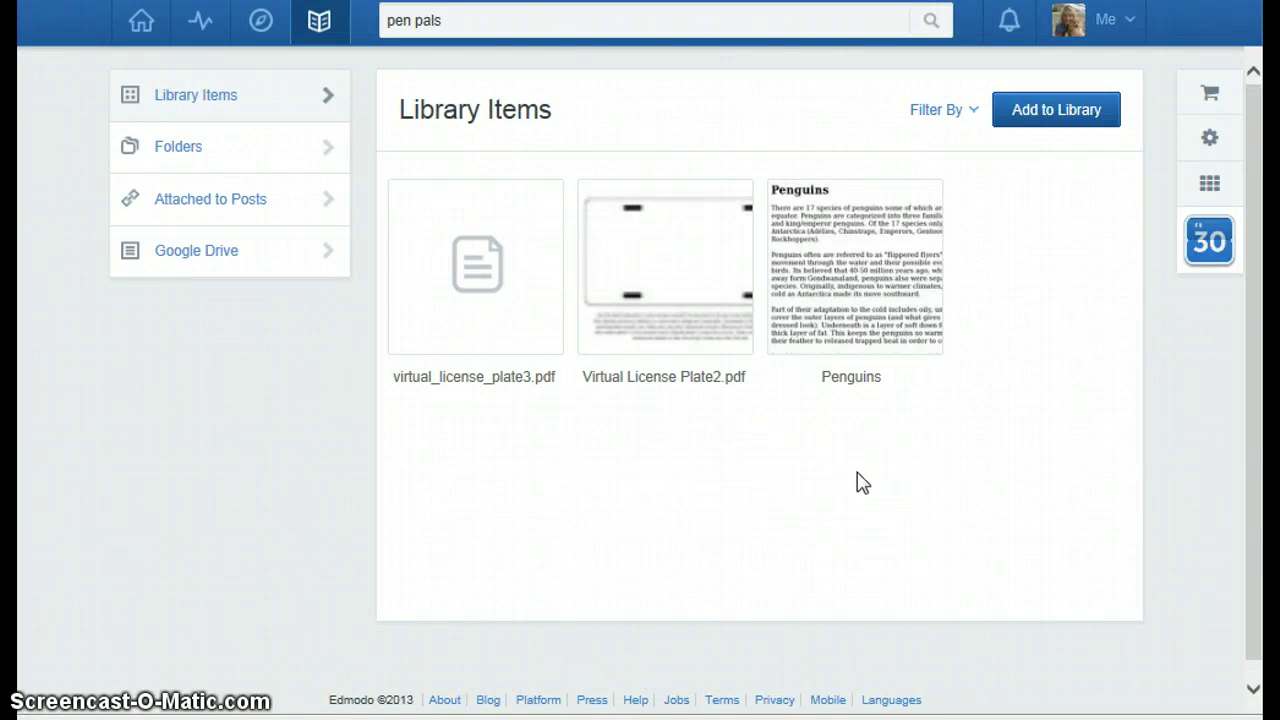
left_click(1023, 118)
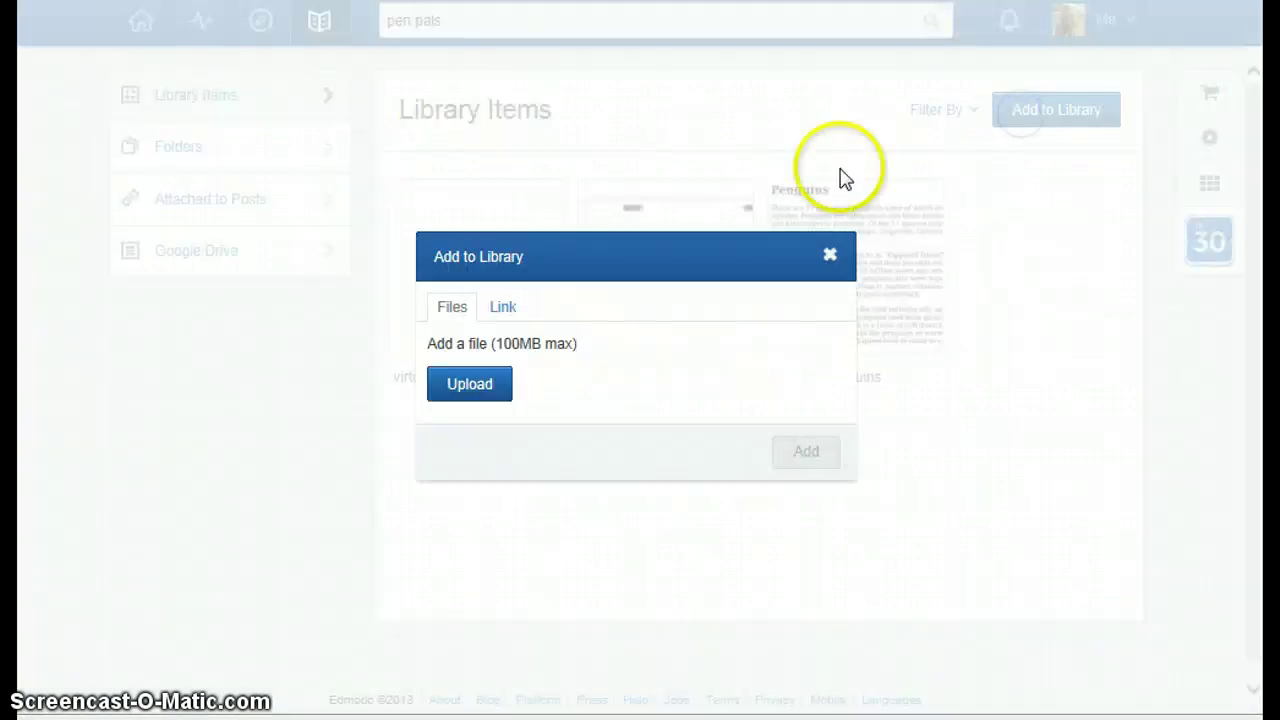
left_click(501, 308)
left_click(567, 350)
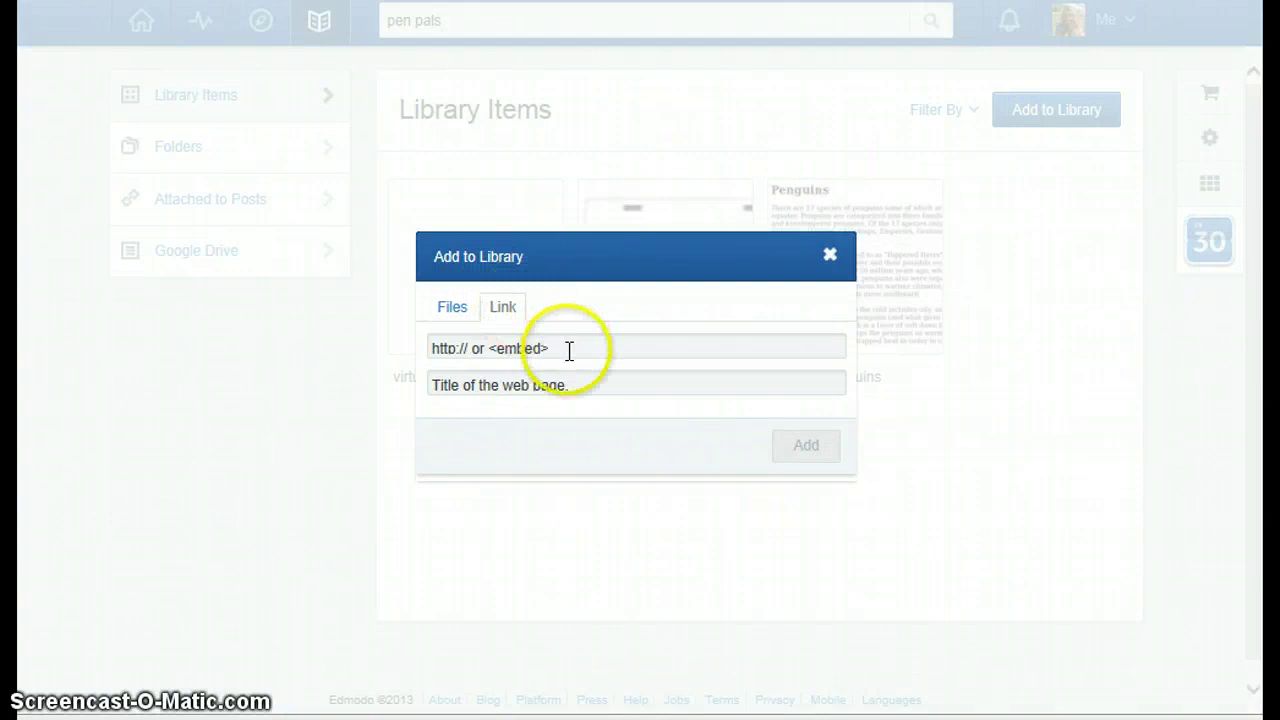
right_click(563, 357)
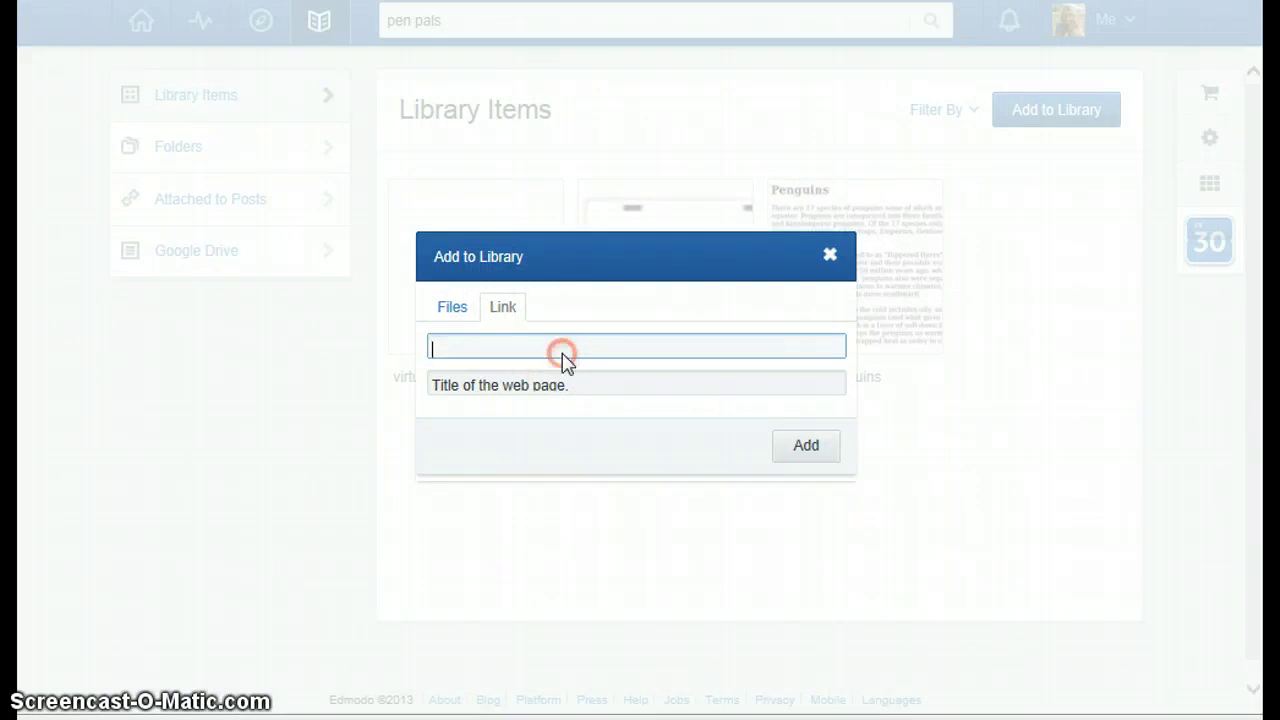
left_click(614, 458)
left_click(566, 389)
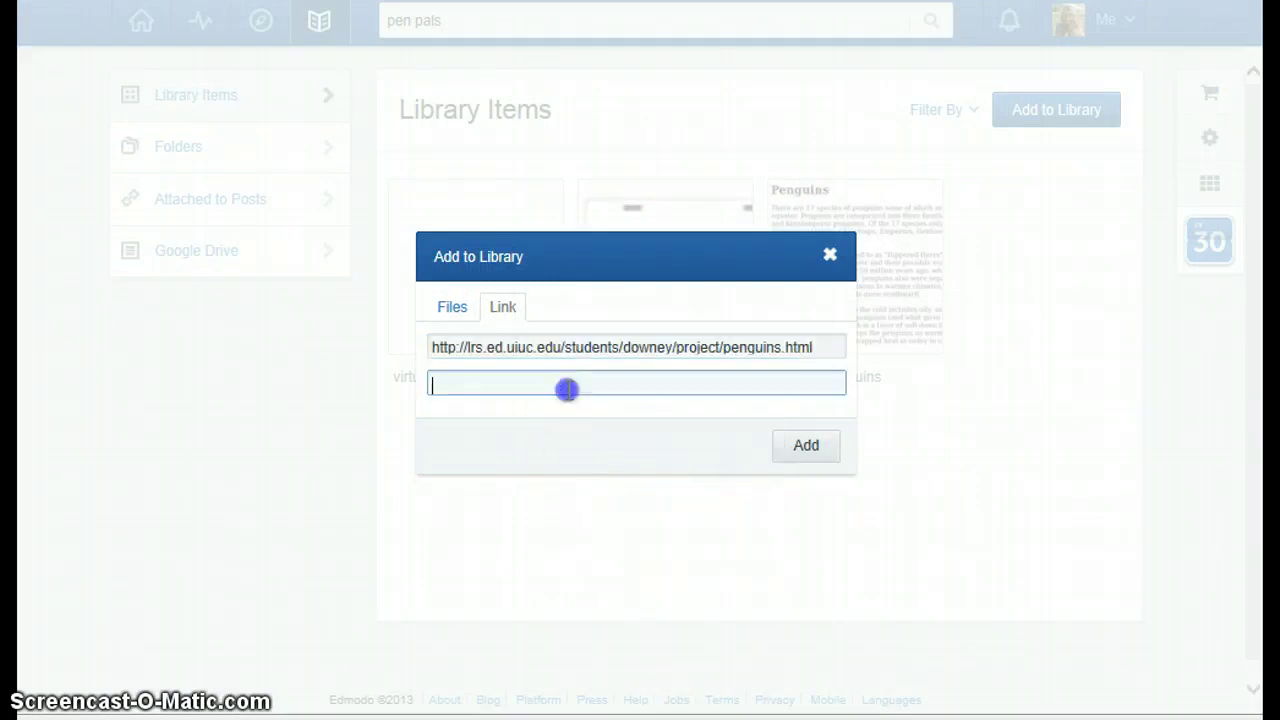
type("Penguins")
left_click(808, 464)
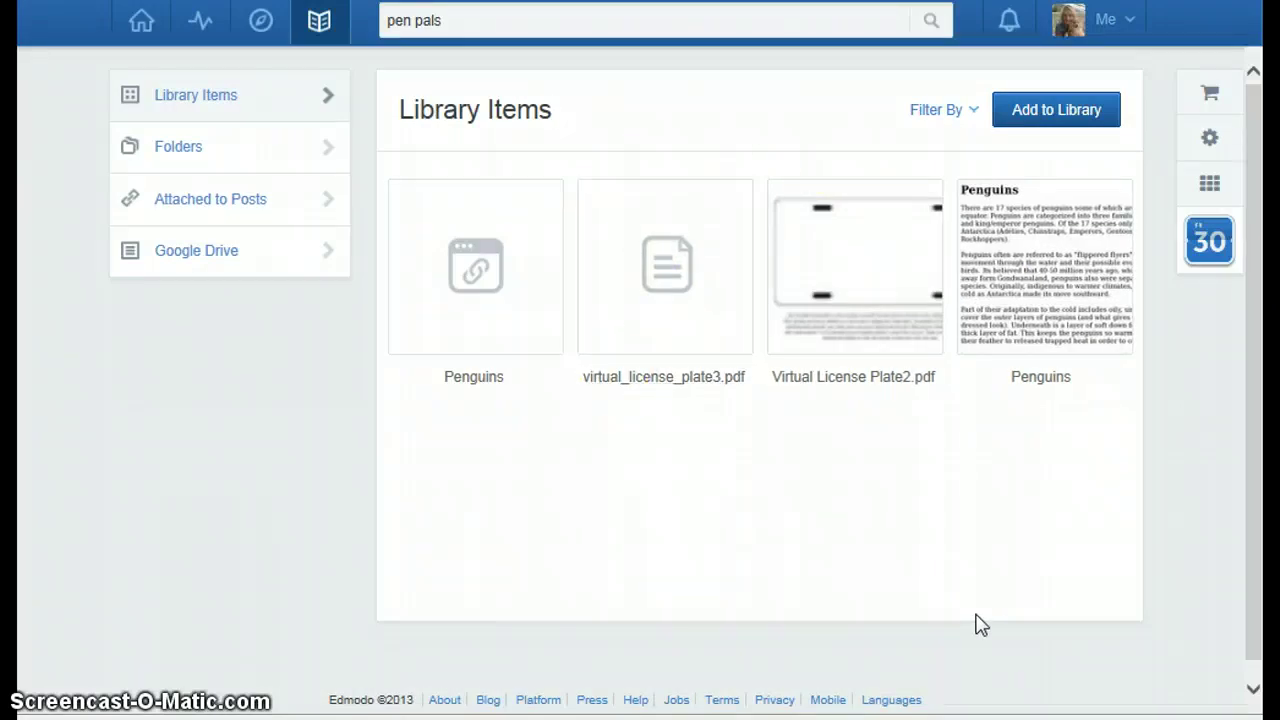
Step: Start a new note on the home page reading "Take a look at this great site!"
left_click(137, 25)
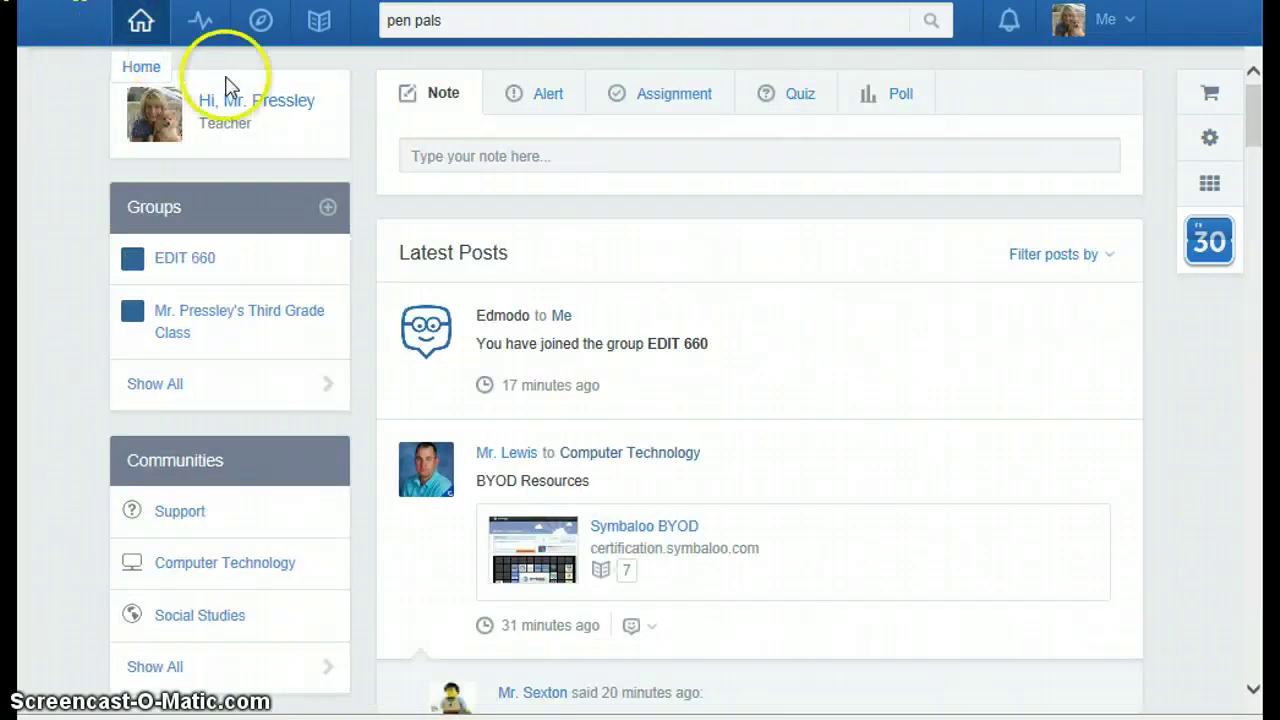
left_click(576, 153)
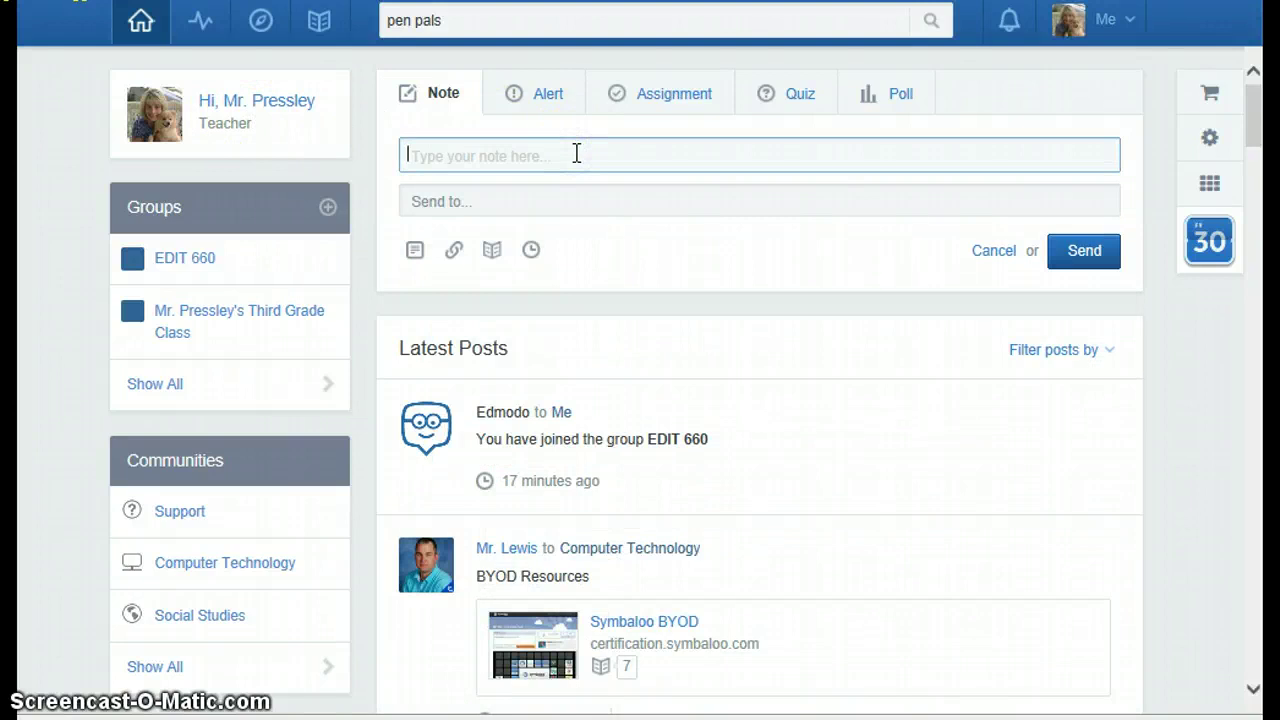
type("Take a look at this great site!")
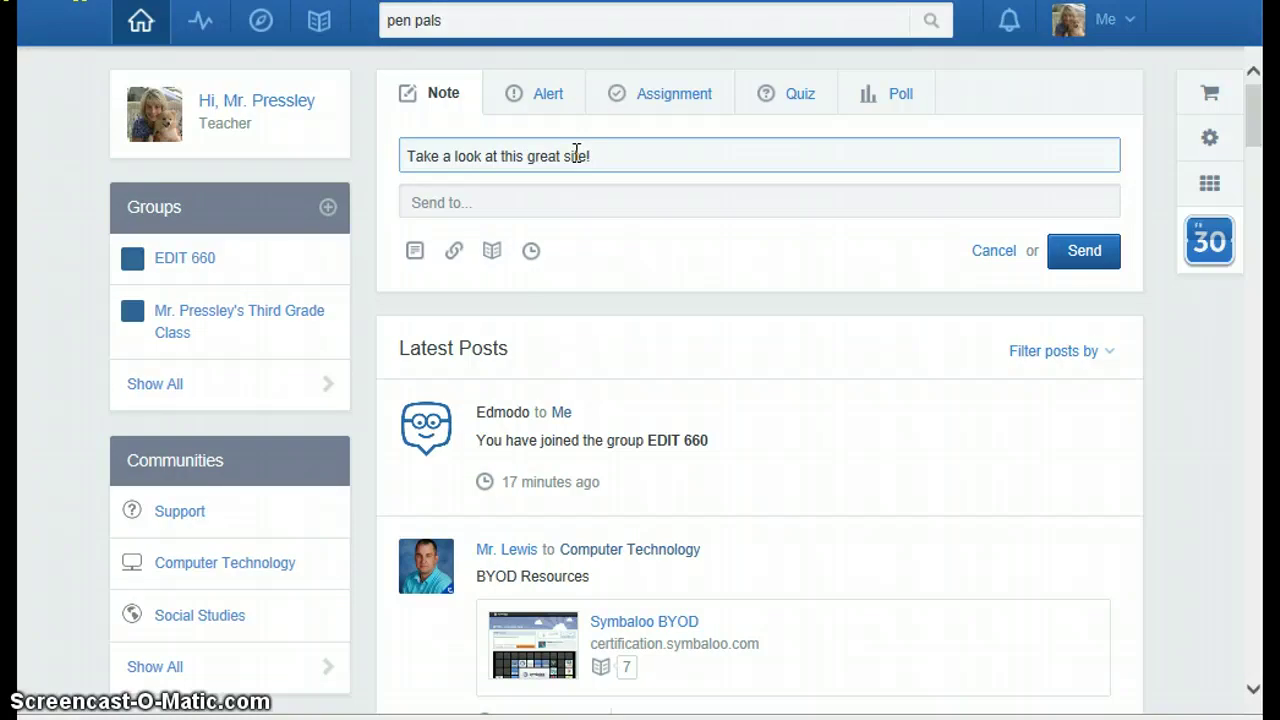
Step: Attach the Penguins link from the library to the note
left_click(415, 250)
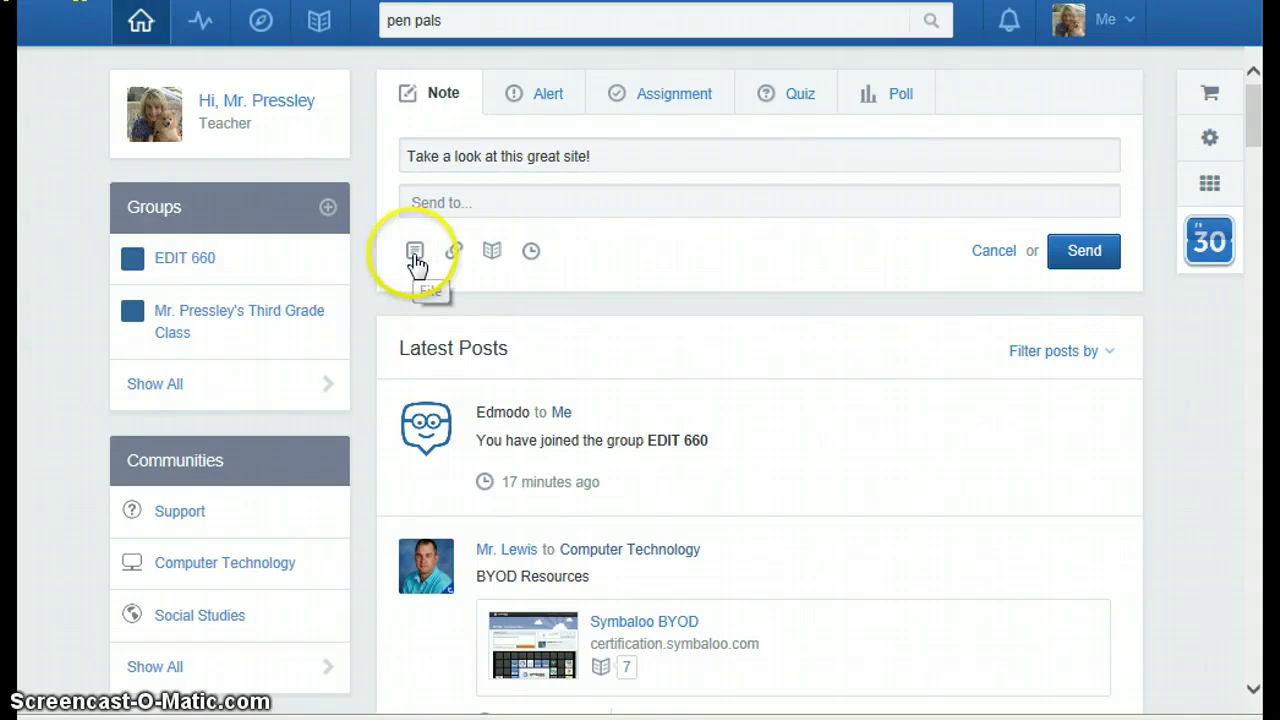
left_click(493, 254)
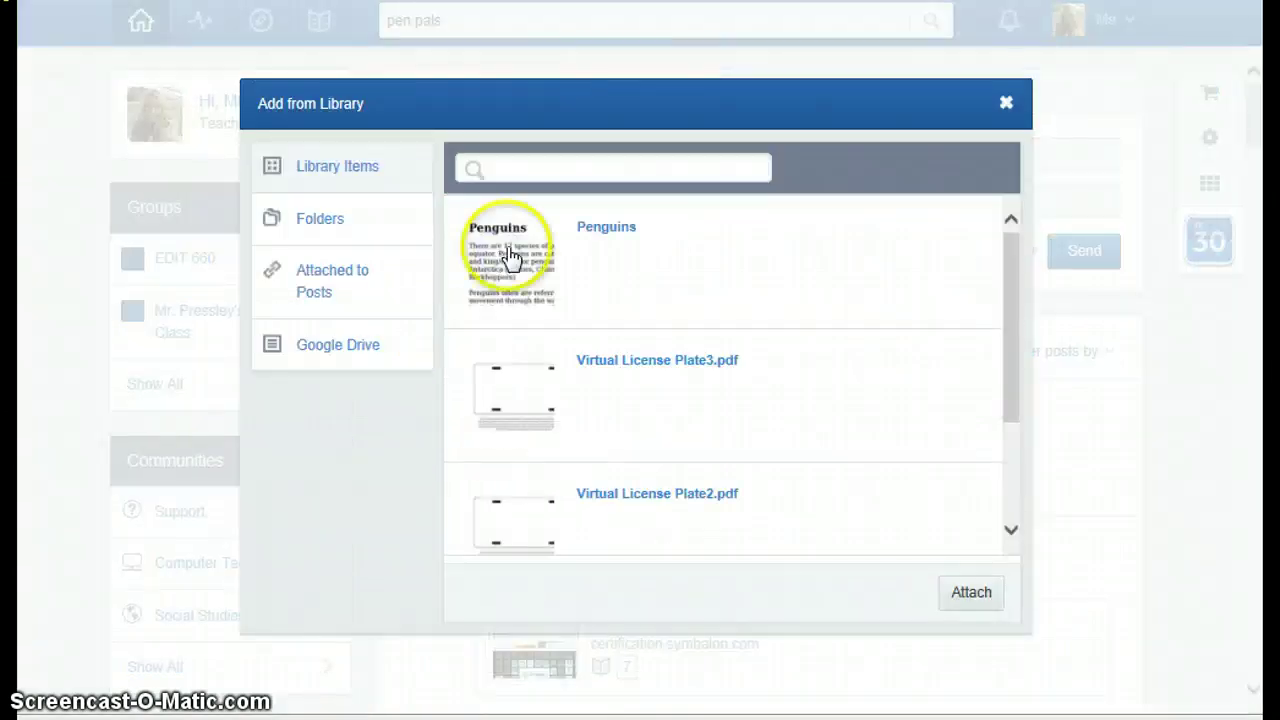
left_click(1015, 271)
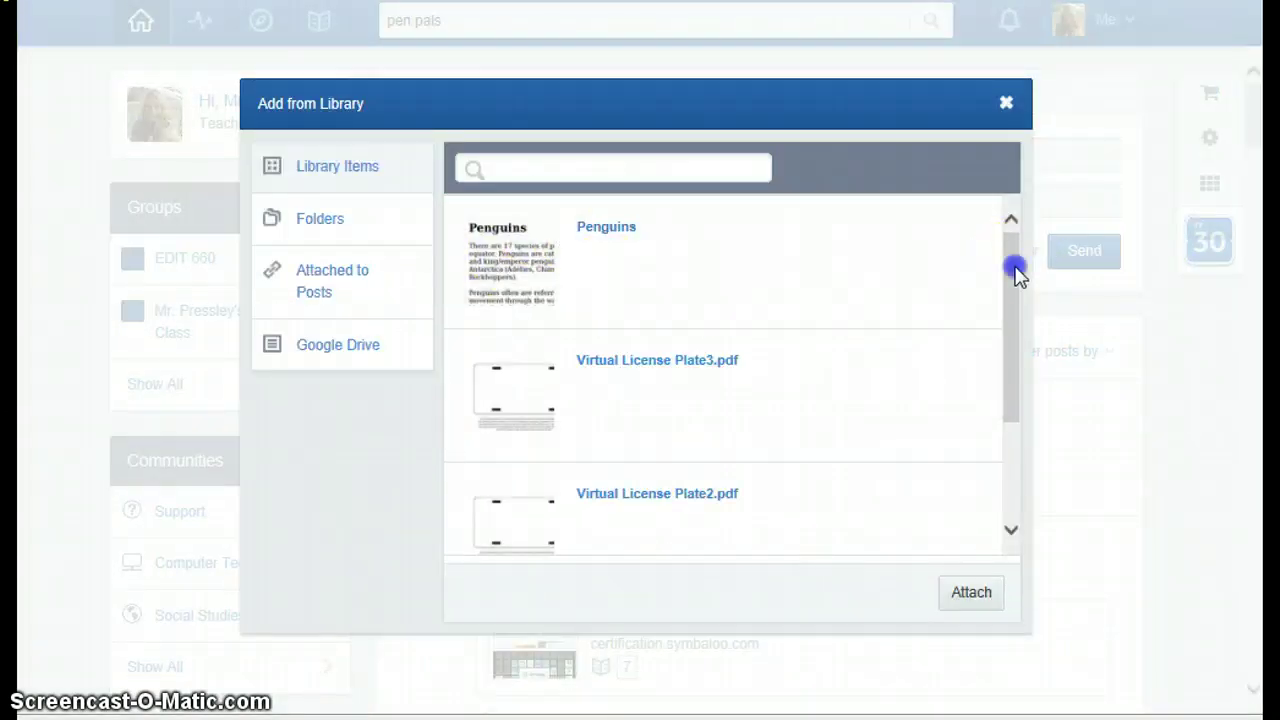
left_click_drag(1015, 271, 1022, 240)
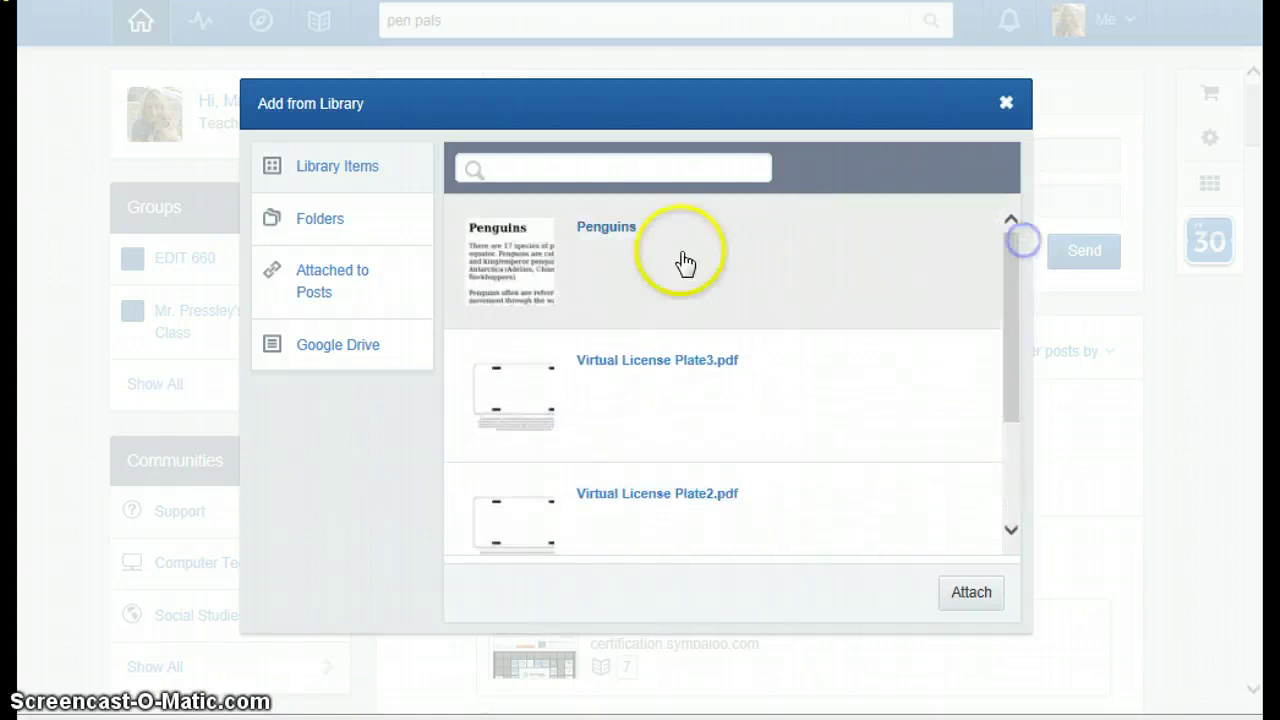
left_click(543, 266)
left_click(975, 598)
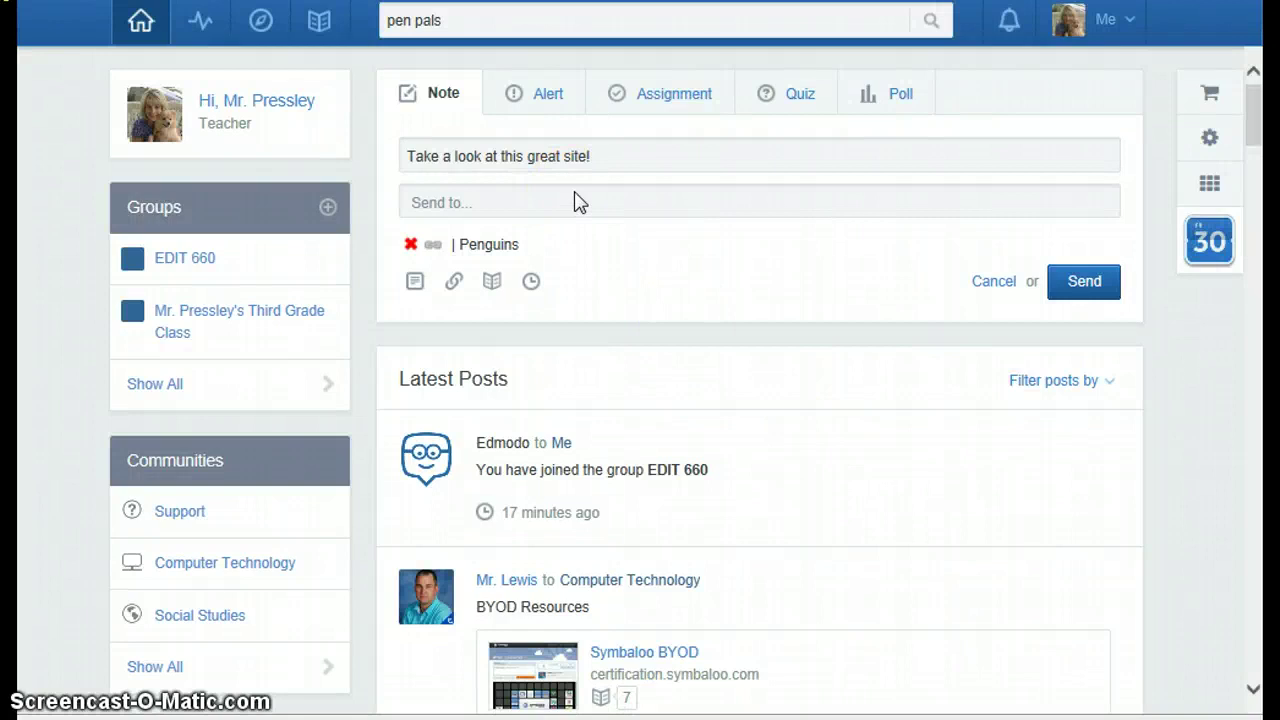
Step: Address the note to the teacher's Third Grade Class group and send it
left_click(516, 210)
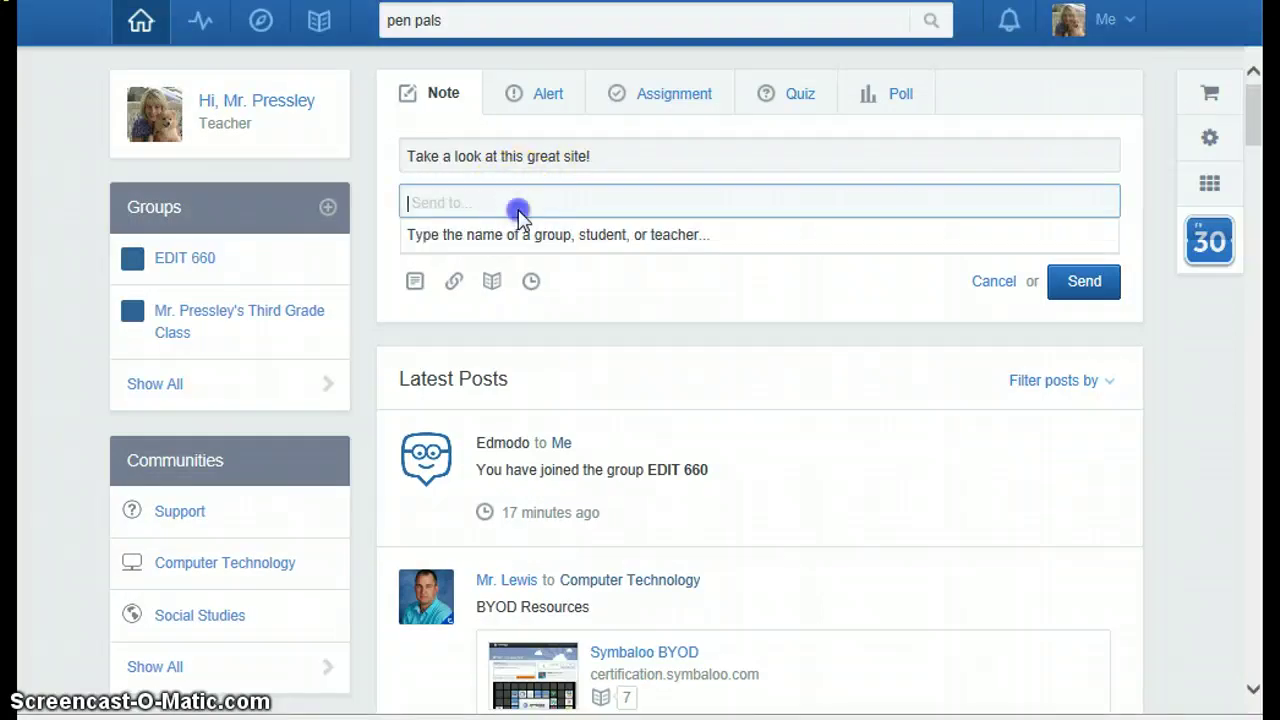
type("Mr. Pr")
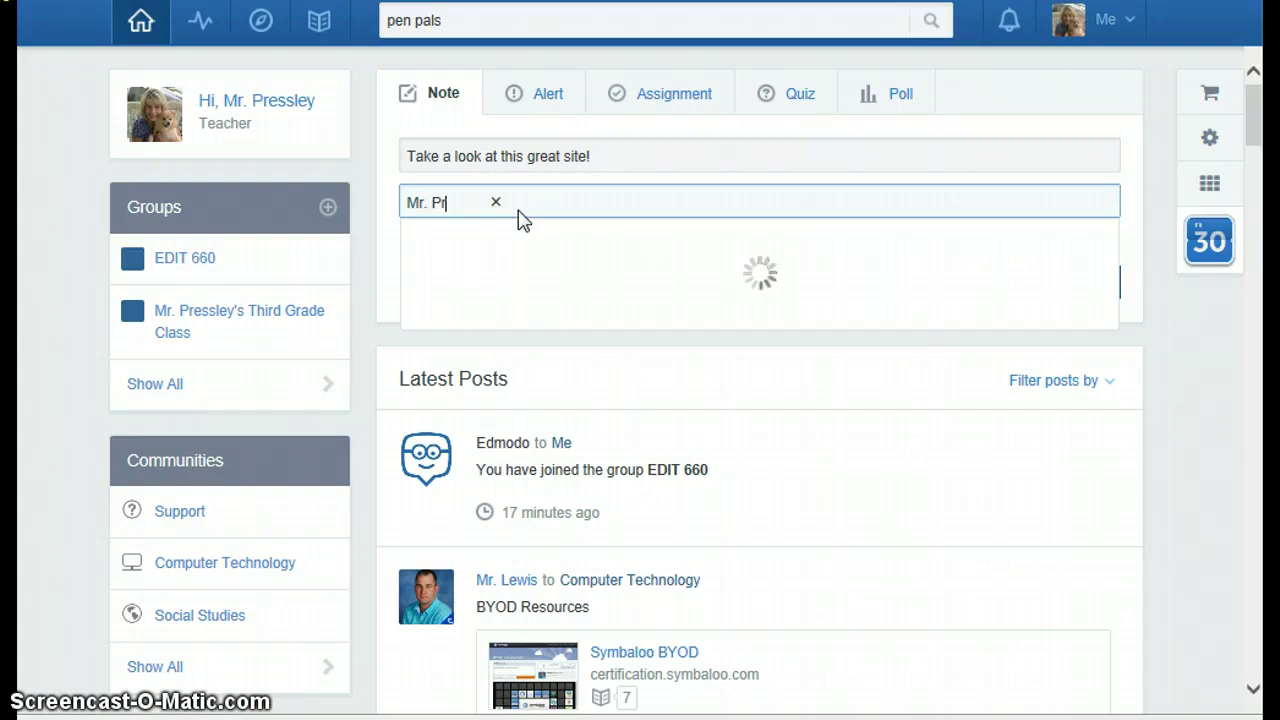
left_click(517, 240)
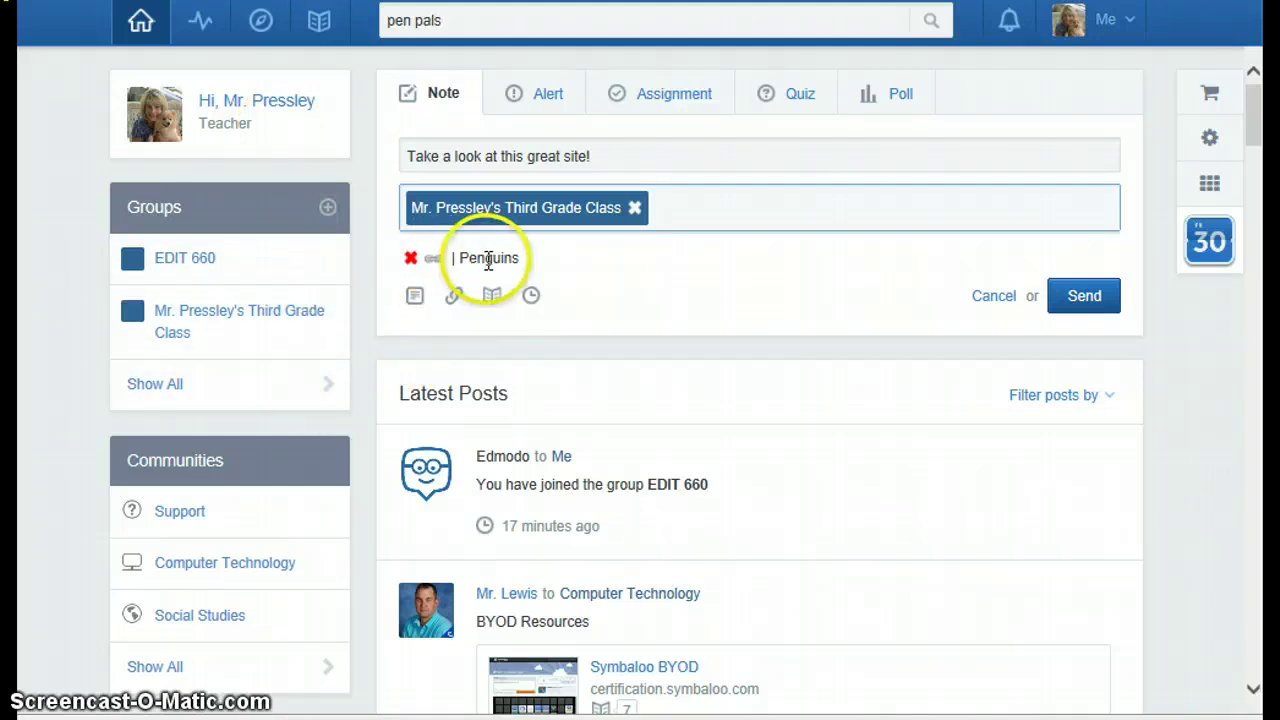
left_click(1080, 298)
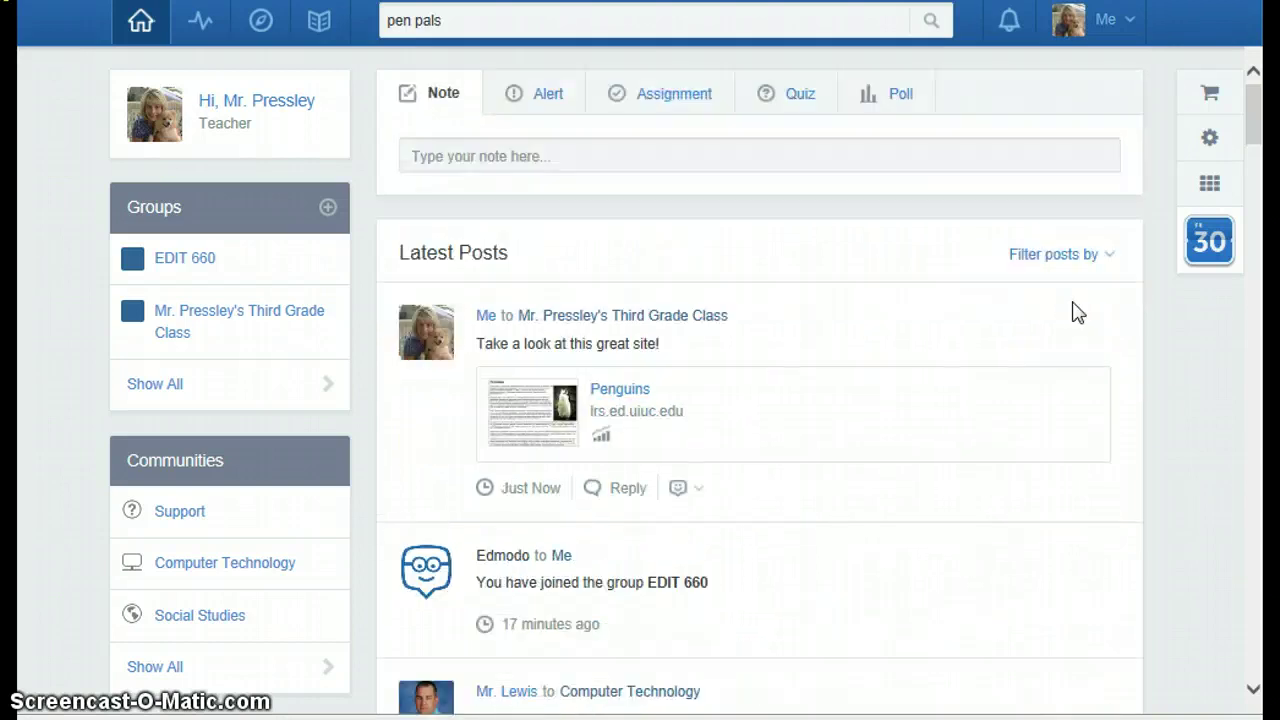
left_click_drag(1257, 112, 1263, 158)
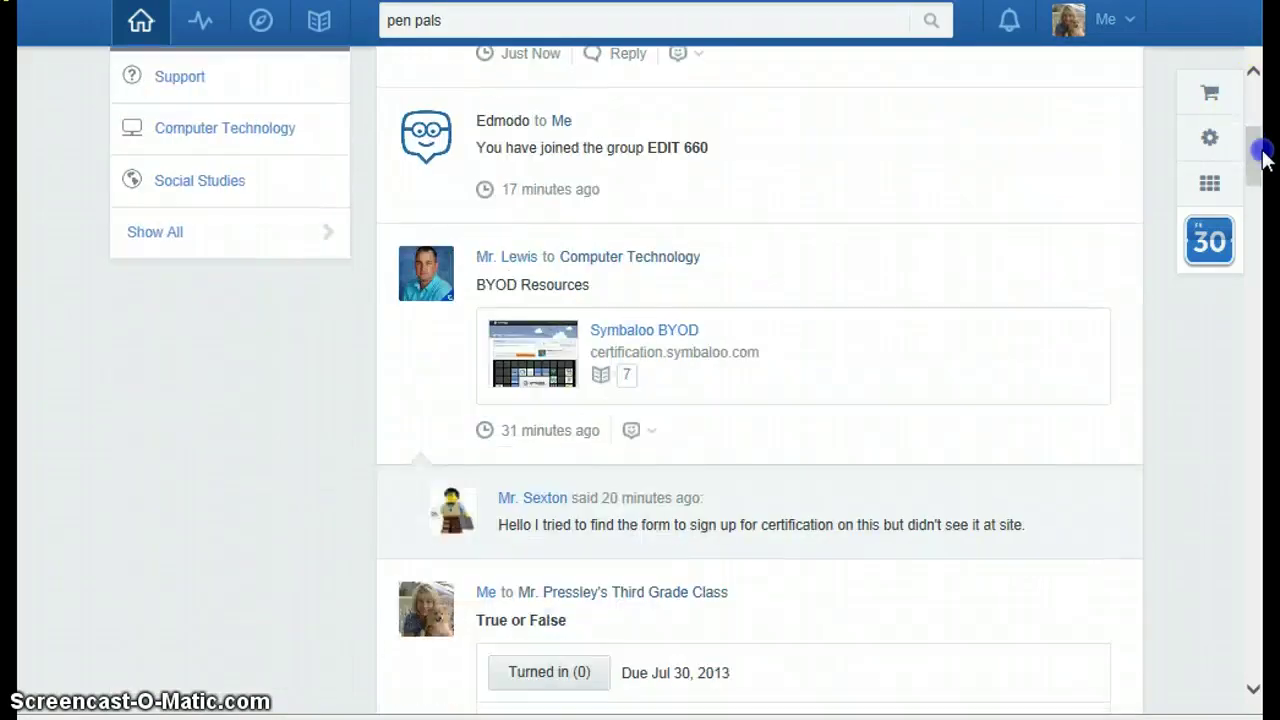
scroll(1263, 155, "up", 3)
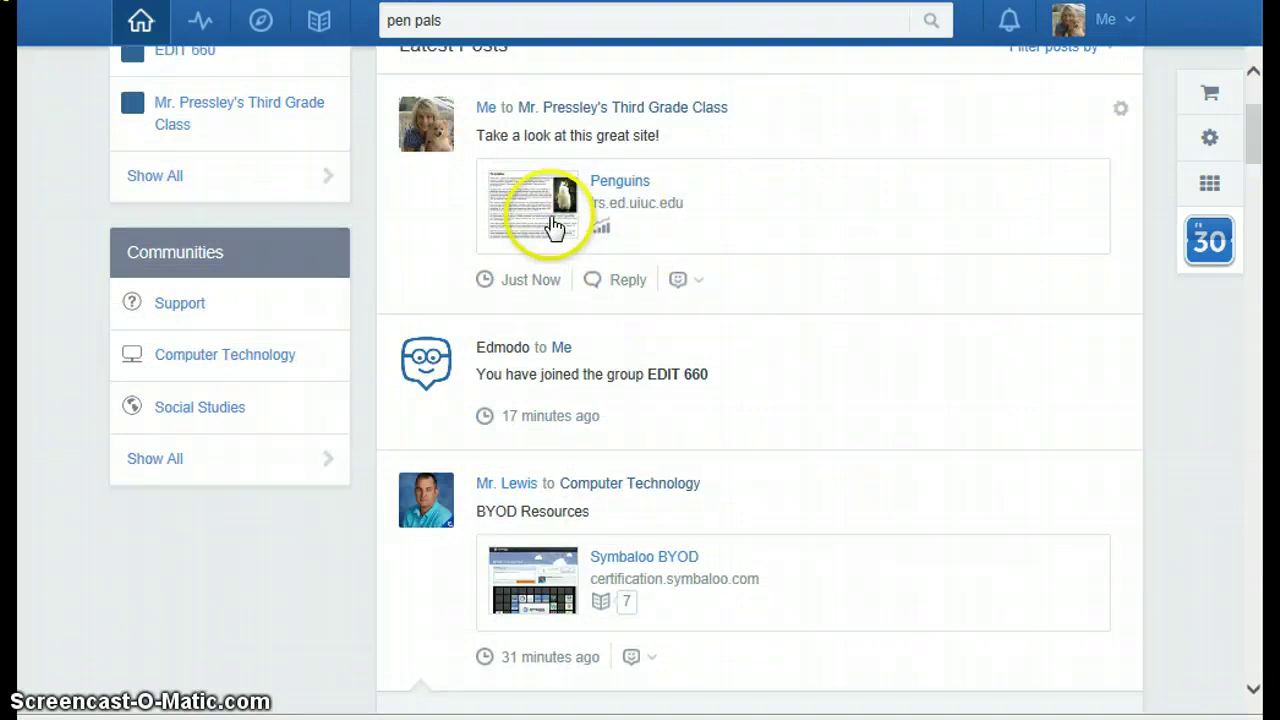
left_click_drag(1262, 142, 1257, 86)
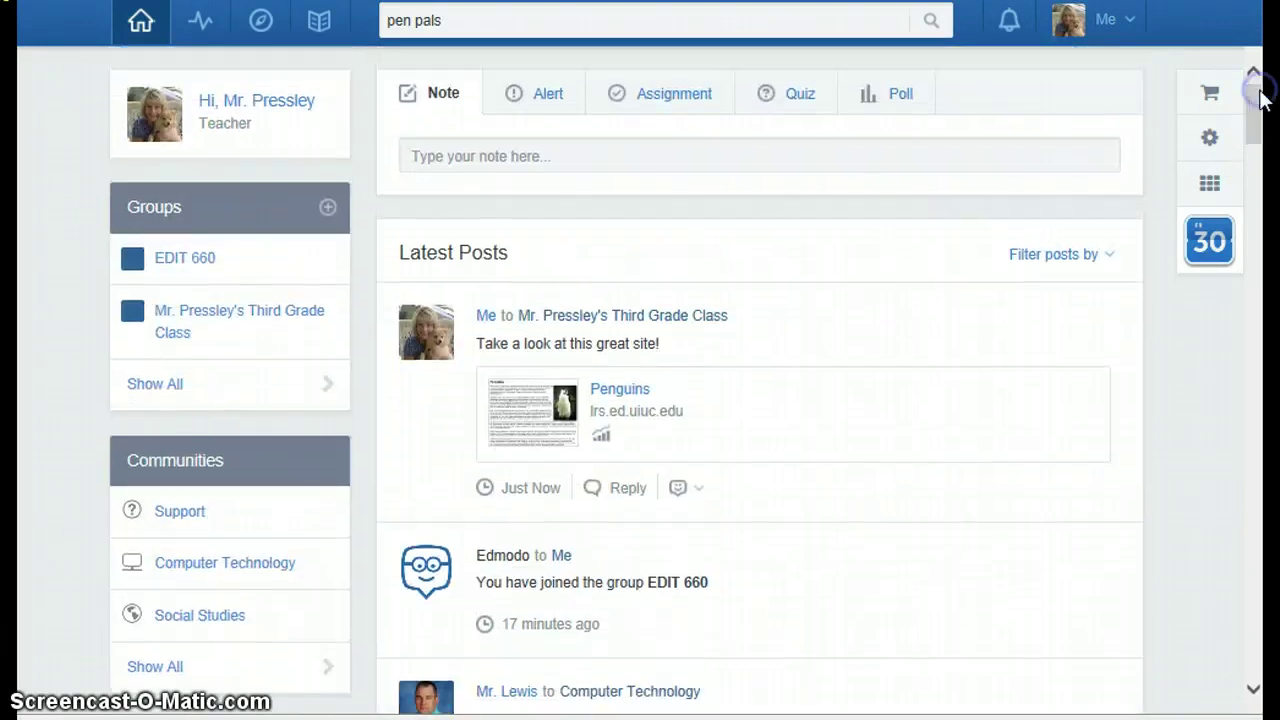
Step: Start a new assignment post and load the saved assignment Getting to Know You into it
left_click(666, 102)
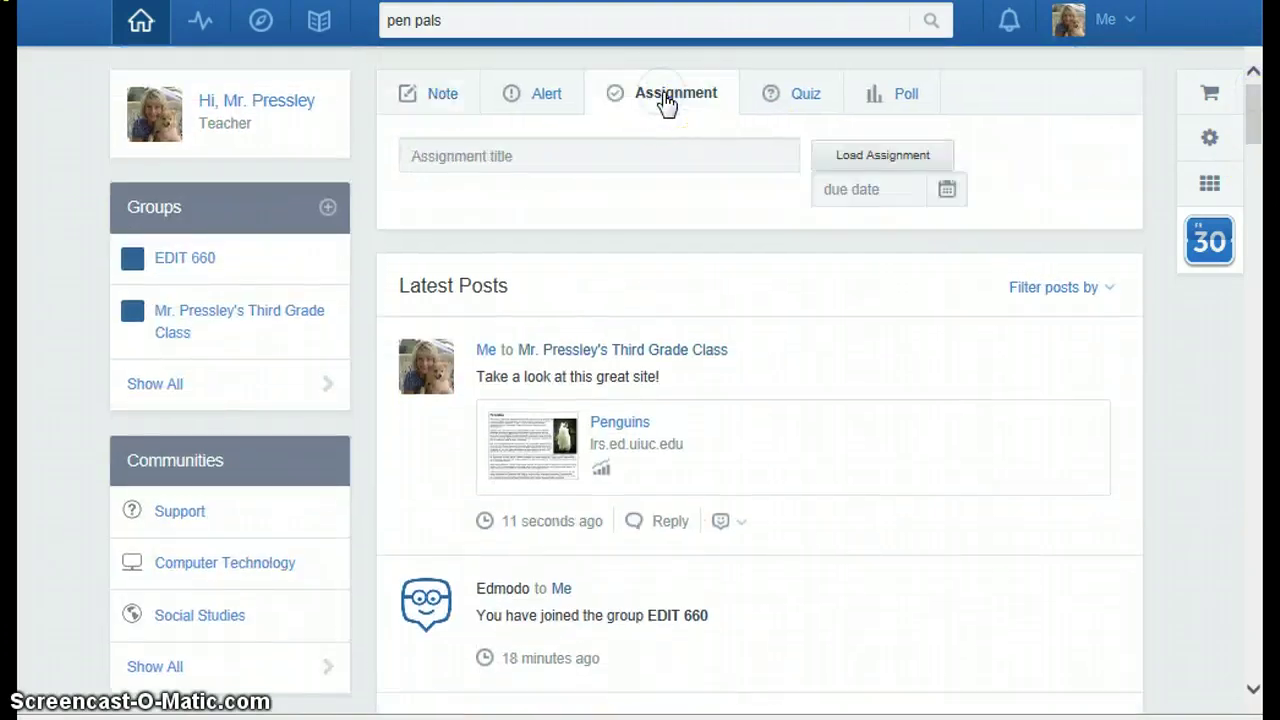
left_click(560, 153)
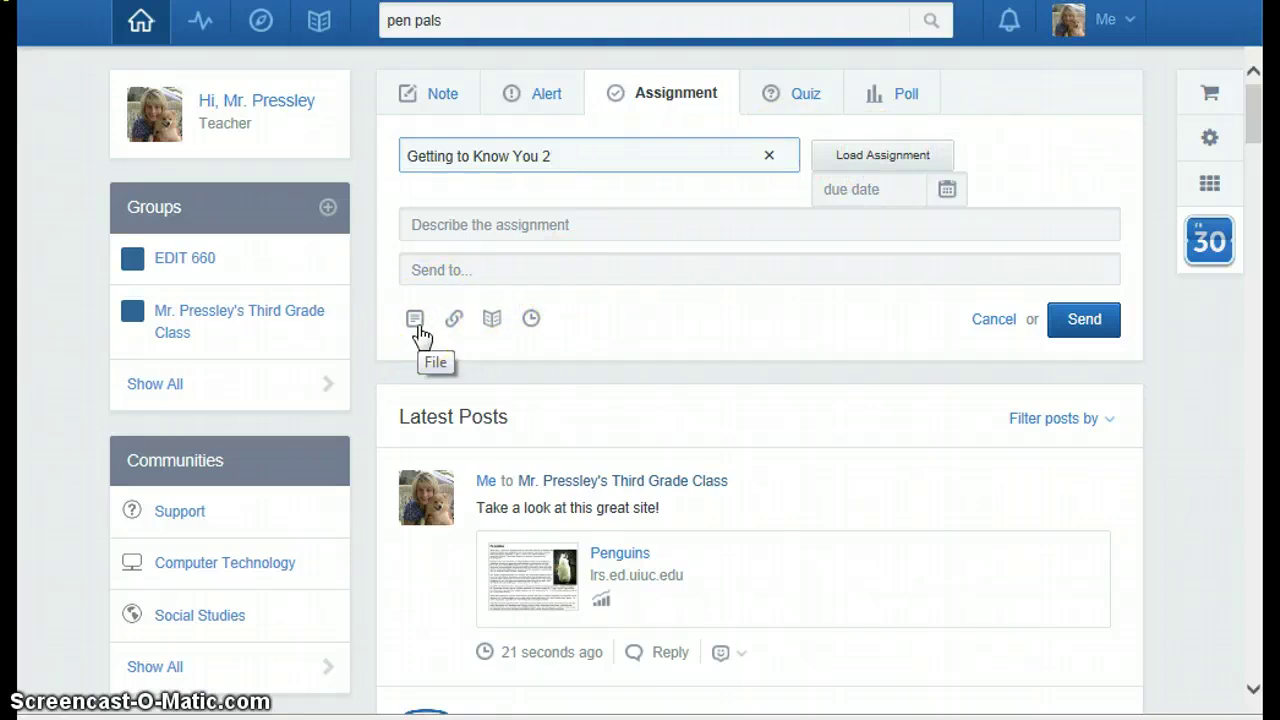
left_click(856, 164)
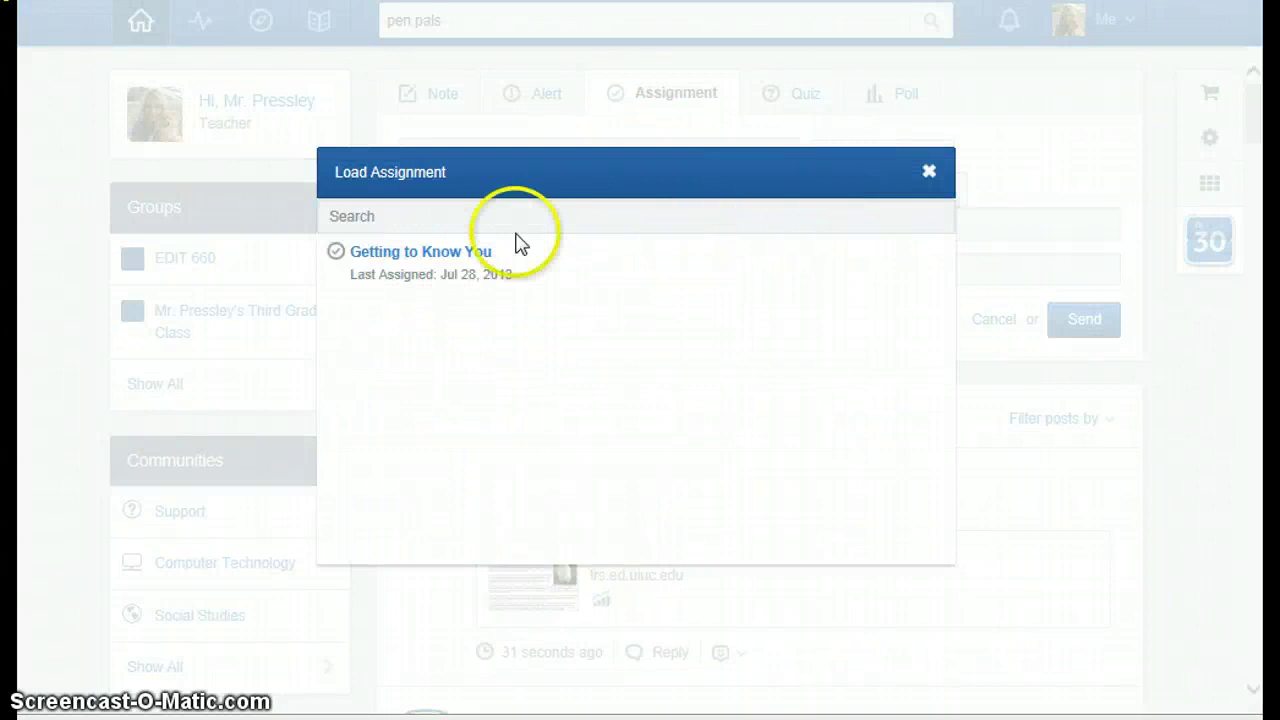
left_click(465, 252)
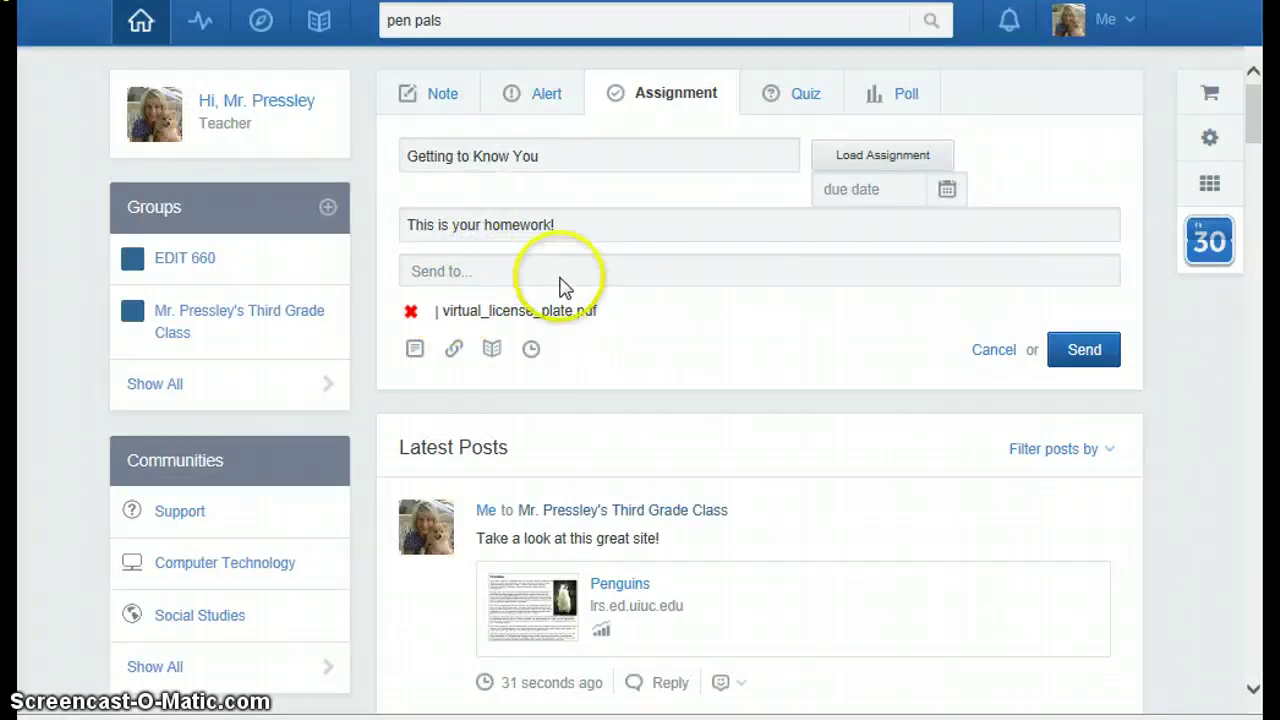
Step: Address the assignment to the teacher's Third Grade Class group and try to send it
left_click(557, 271)
type("Mr.")
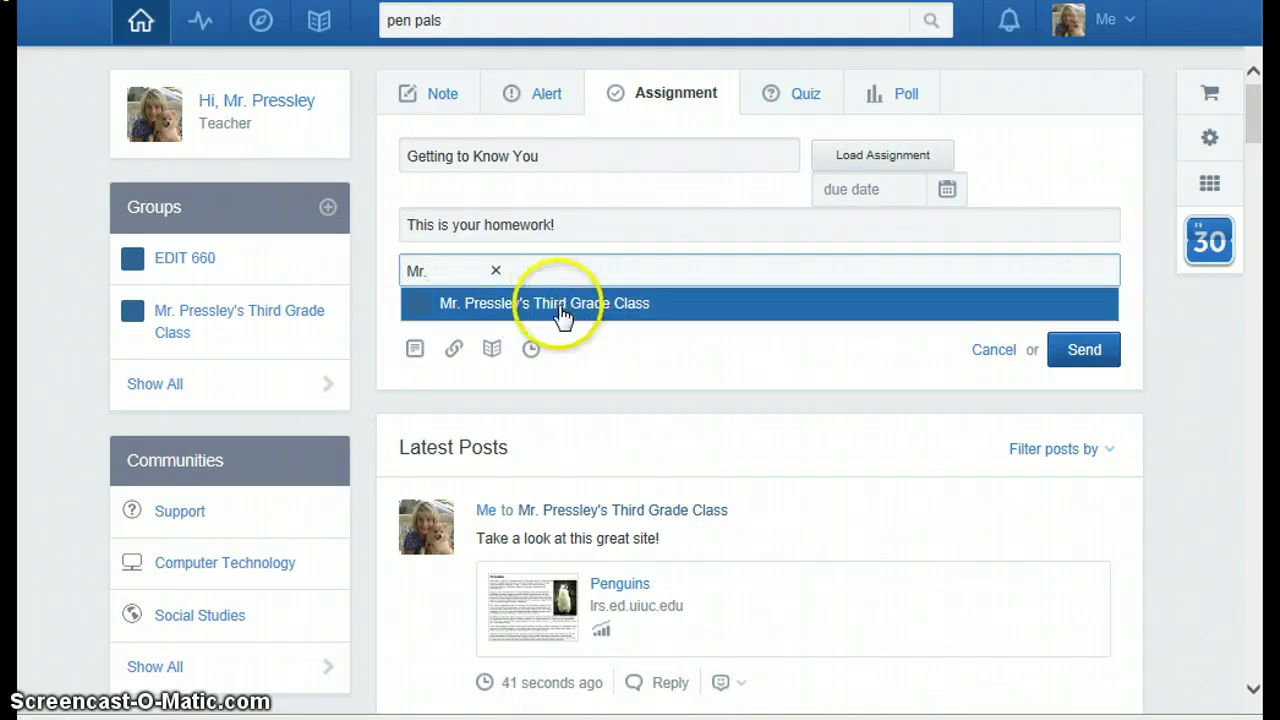
left_click(560, 308)
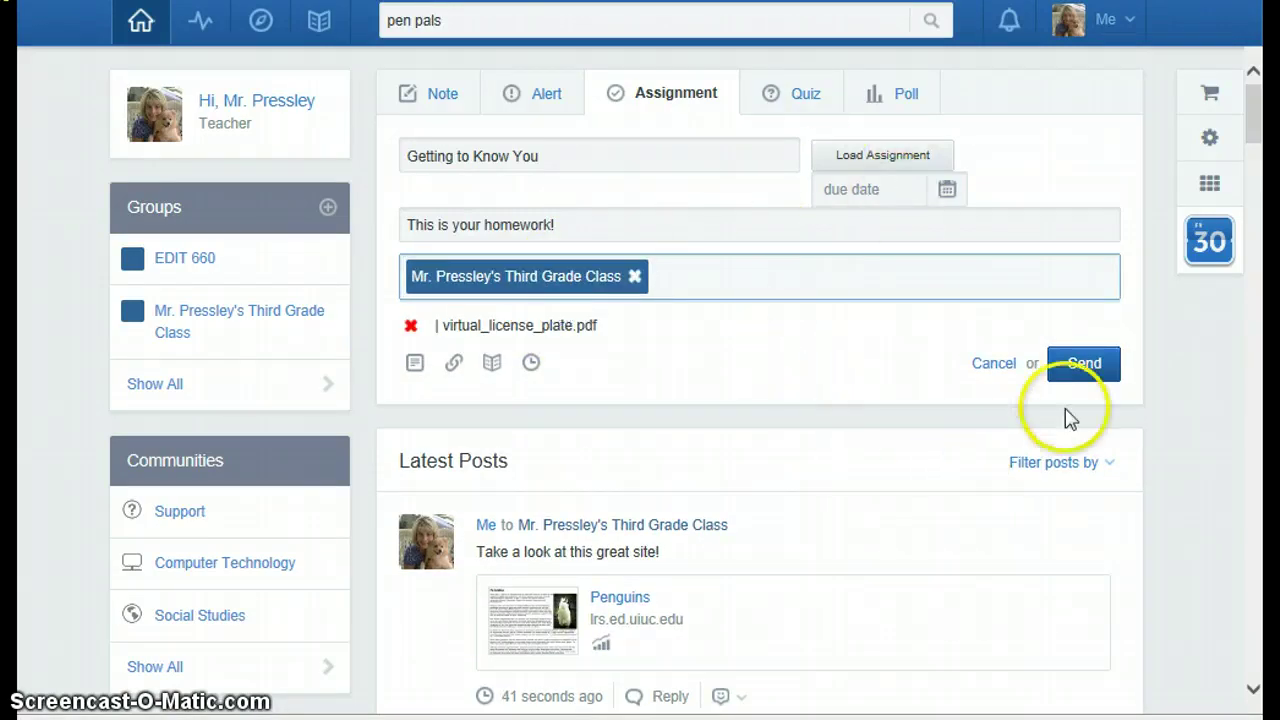
left_click(1089, 365)
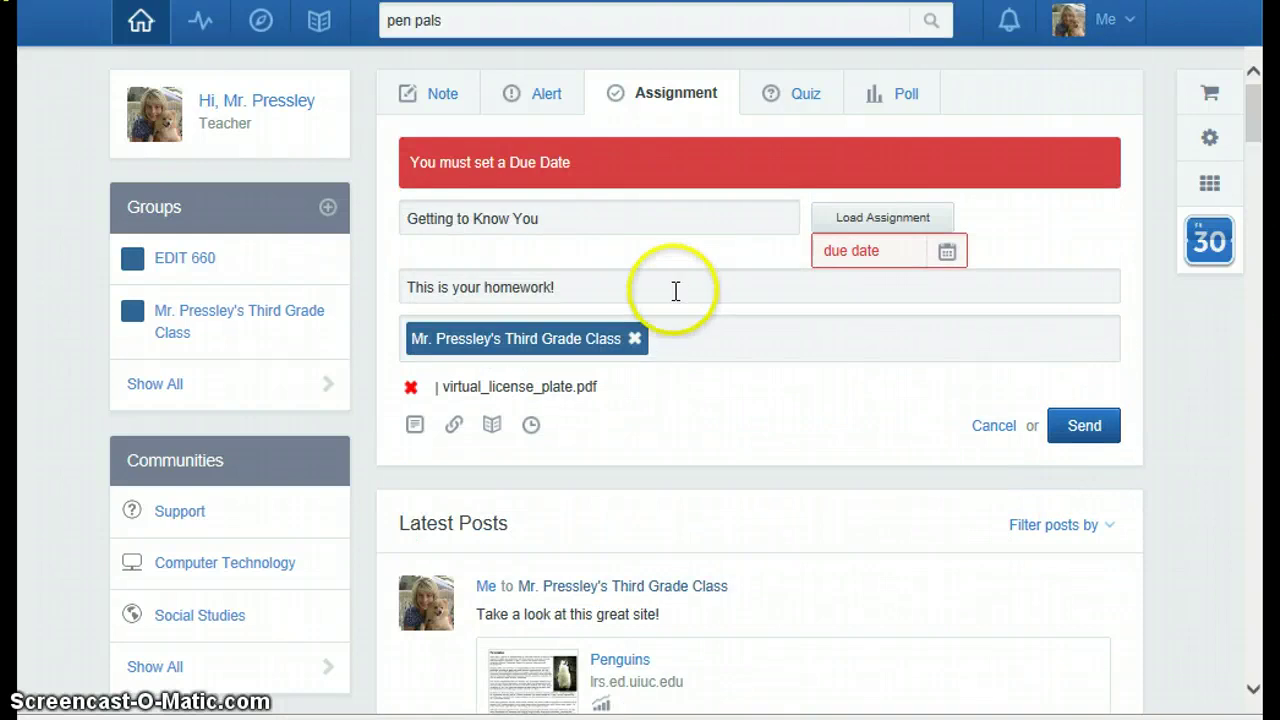
Step: Set the assignment's due date to July 30, 2013 and send it to the class
left_click(947, 252)
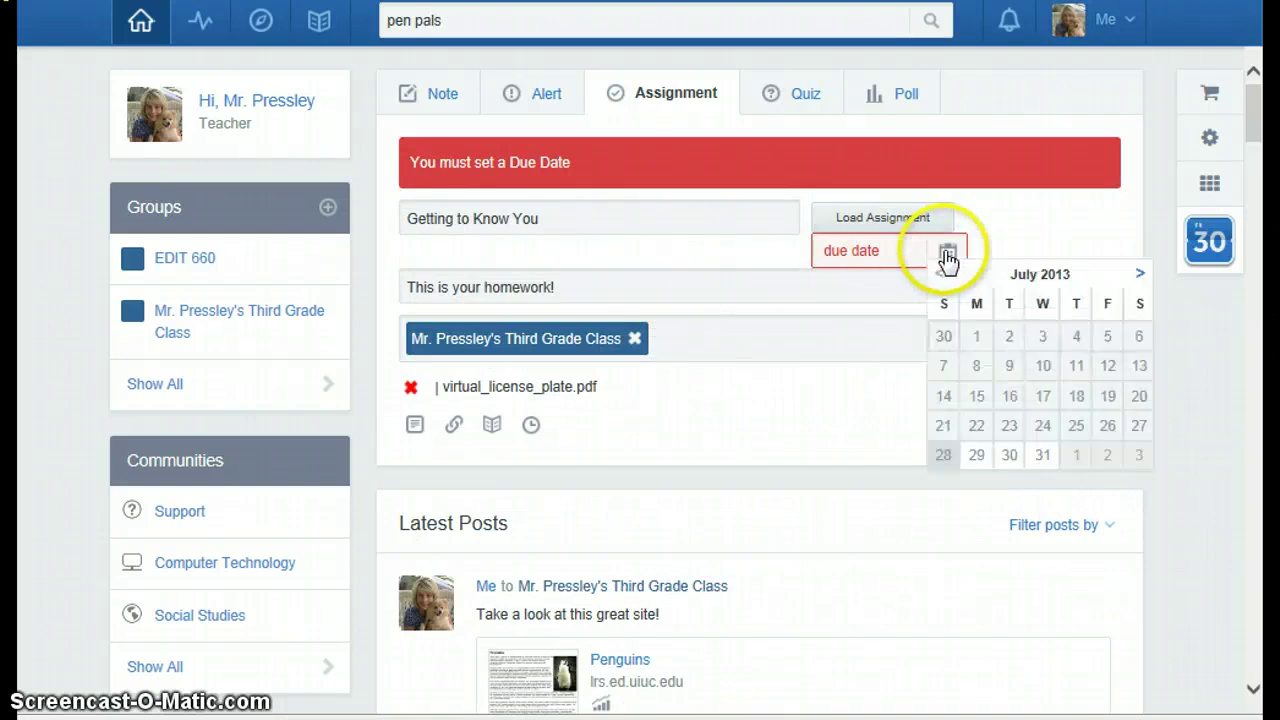
left_click(1009, 455)
left_click(1073, 430)
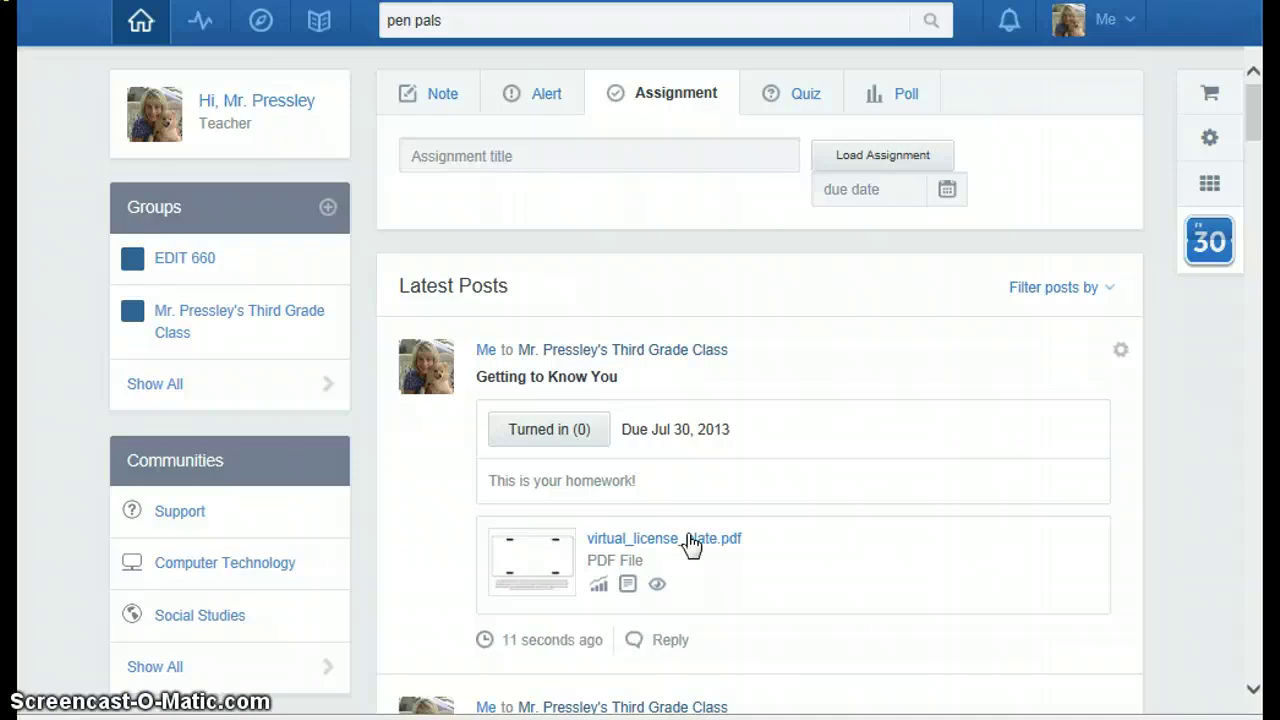
scroll(690, 580, "down", 2)
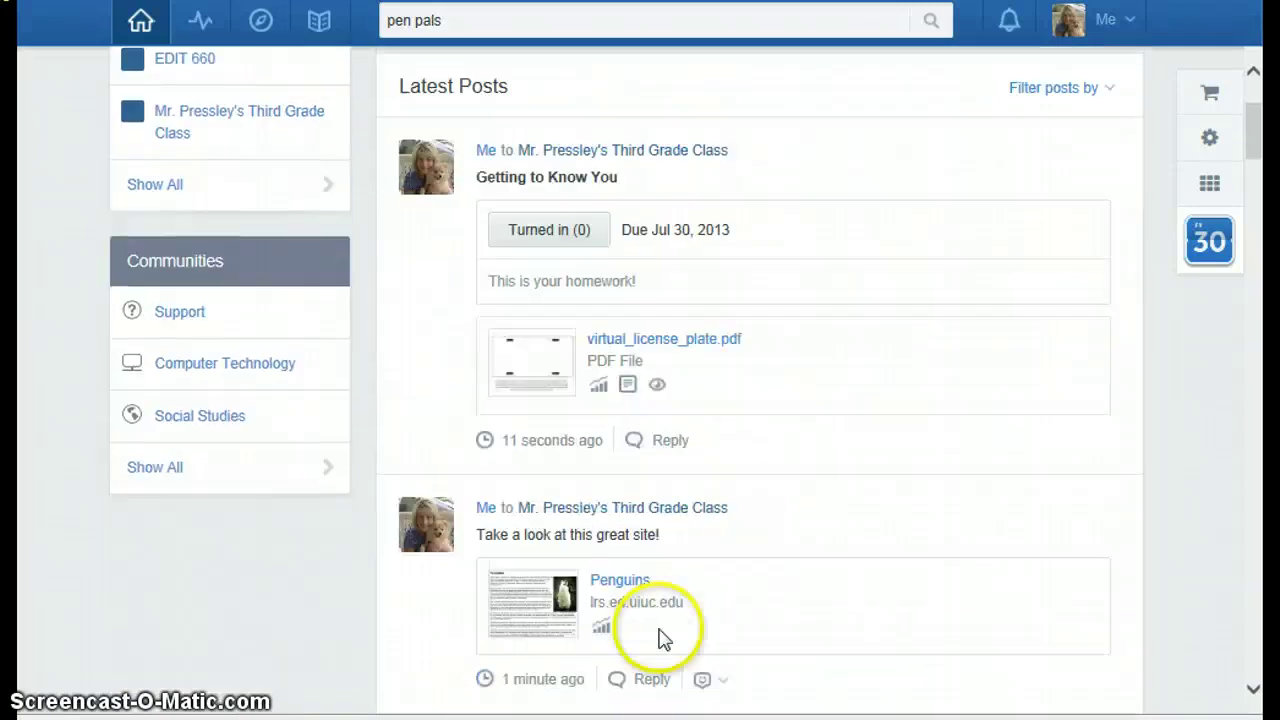